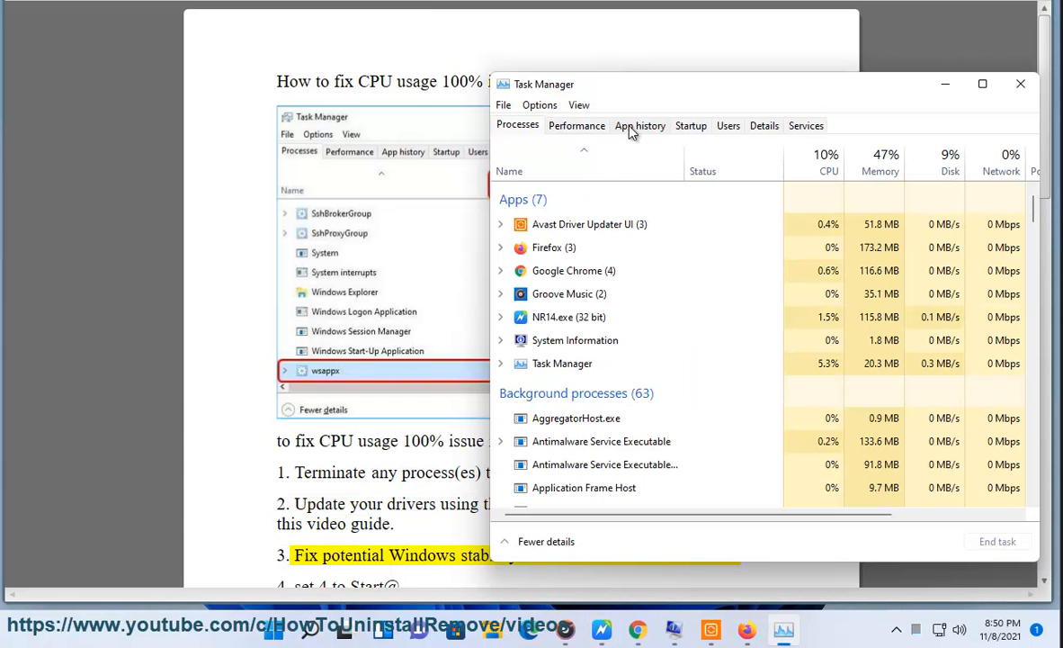
# Sort the running processes in Task Manager by CPU usage, highest first, and return to the list of fixes in the guide
pyautogui.click(831, 165)
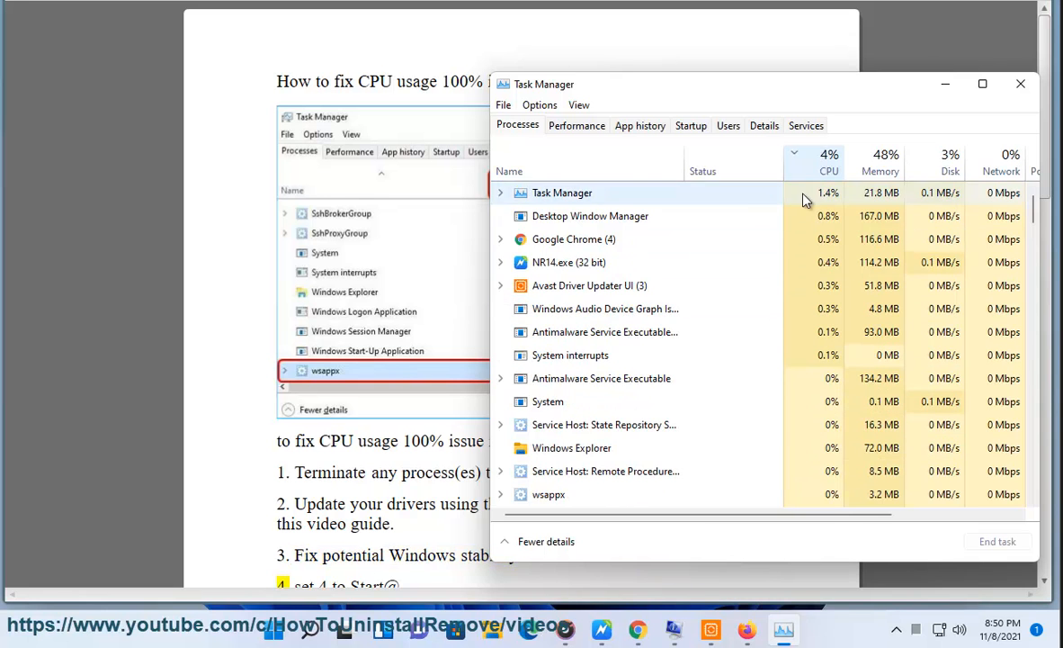
pyautogui.click(403, 381)
pyautogui.scroll(-2, 463, 453)
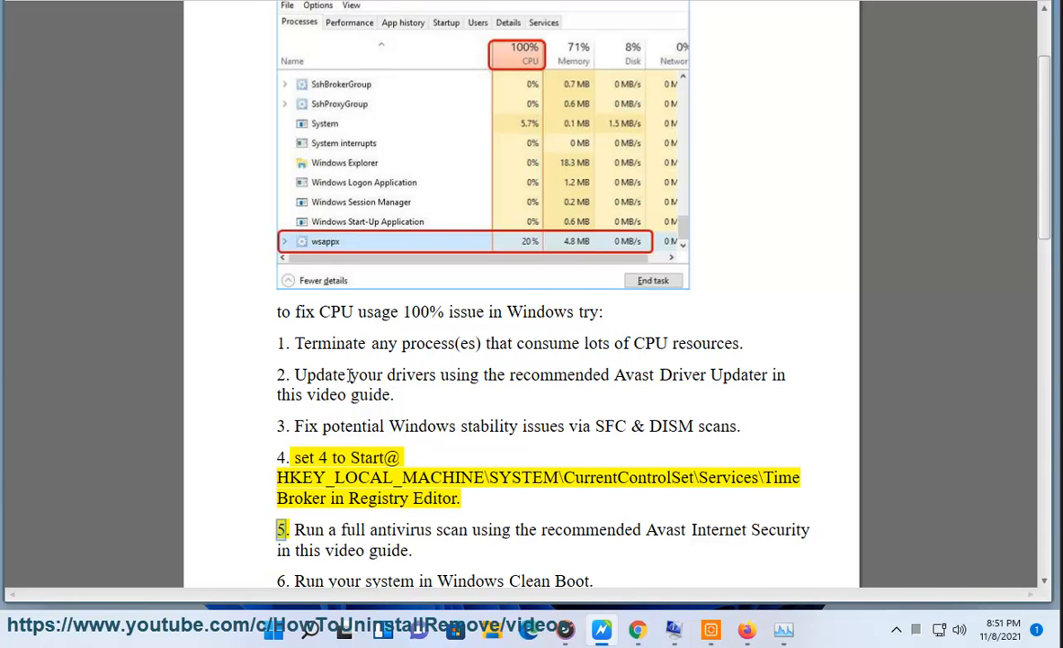
# Switch to Avast Driver Updater, start a new driver scan and minimize its window
pyautogui.moveTo(329, 376); pyautogui.dragTo(462, 376)
pyautogui.click(707, 629)
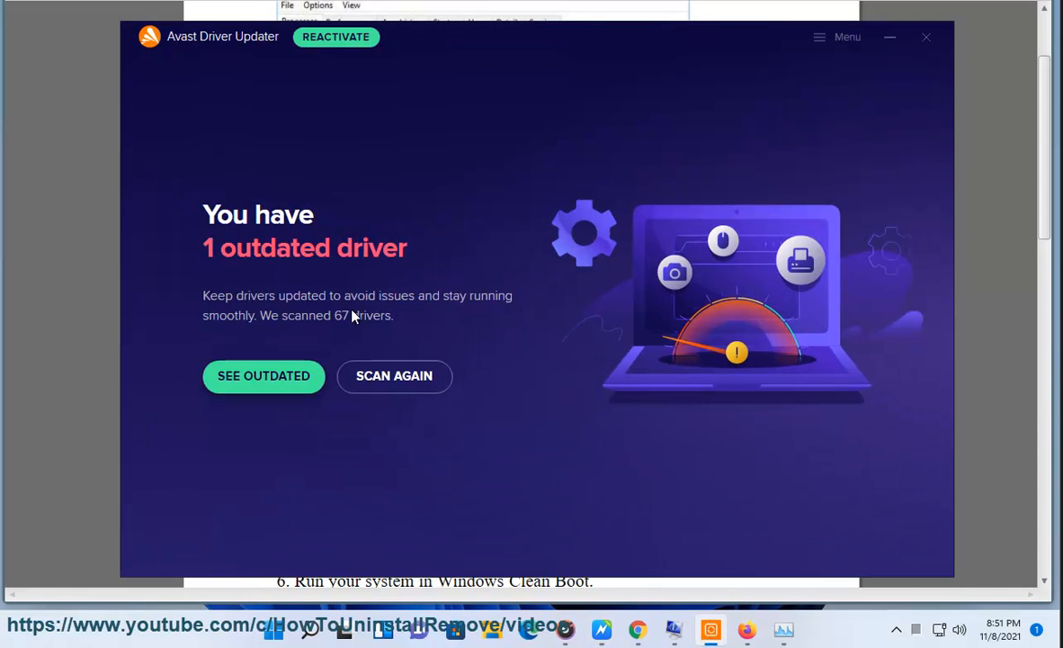
pyautogui.click(419, 383)
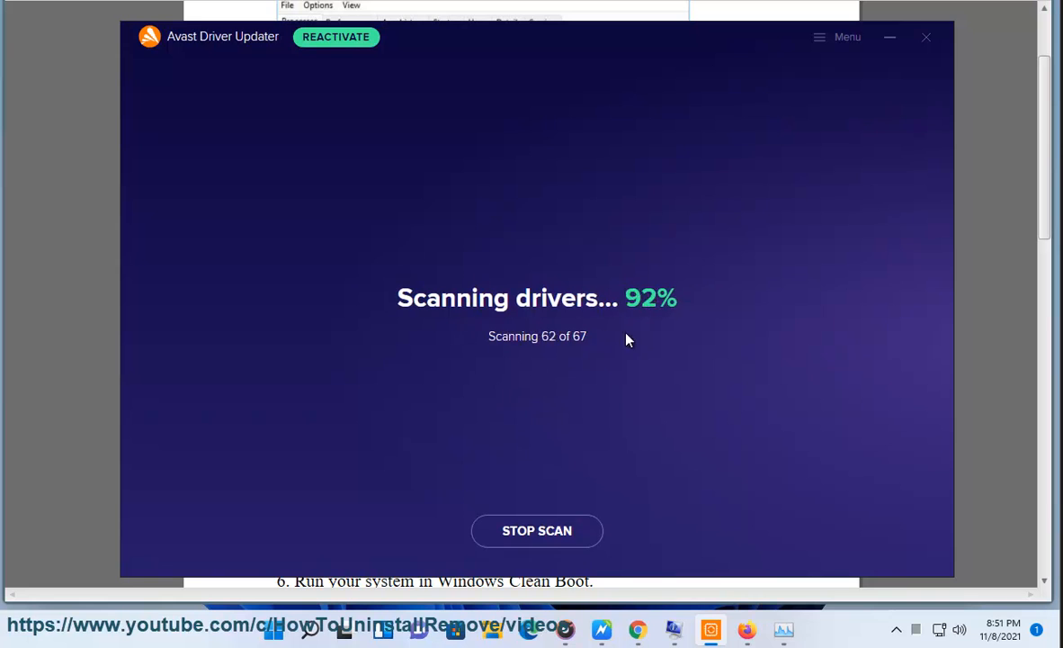
pyautogui.click(890, 40)
# Open Command Prompt as administrator and enter SFC SCANNOW at the prompt without executing it
pyautogui.moveTo(330, 426); pyautogui.dragTo(743, 426)
pyautogui.click(661, 439)
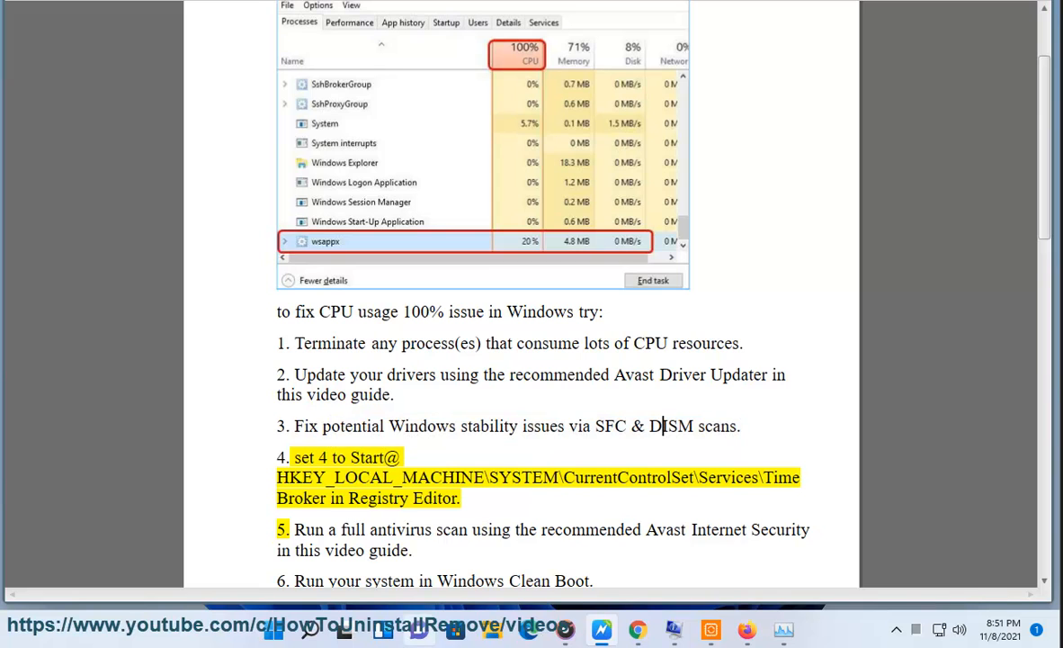
pyautogui.click(310, 630)
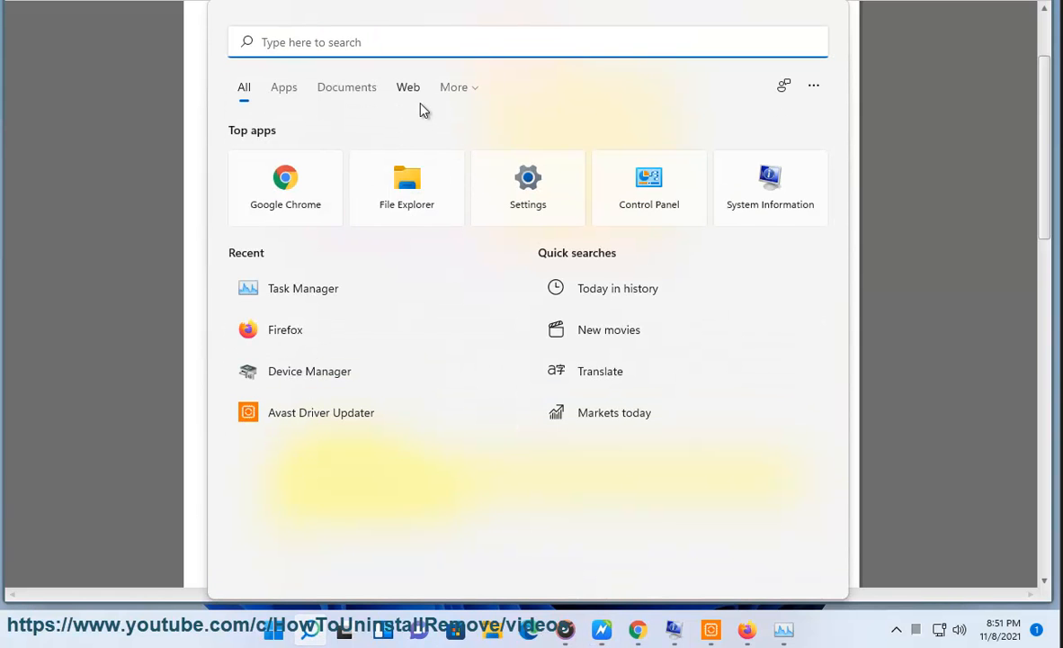
pyautogui.write('CMD')
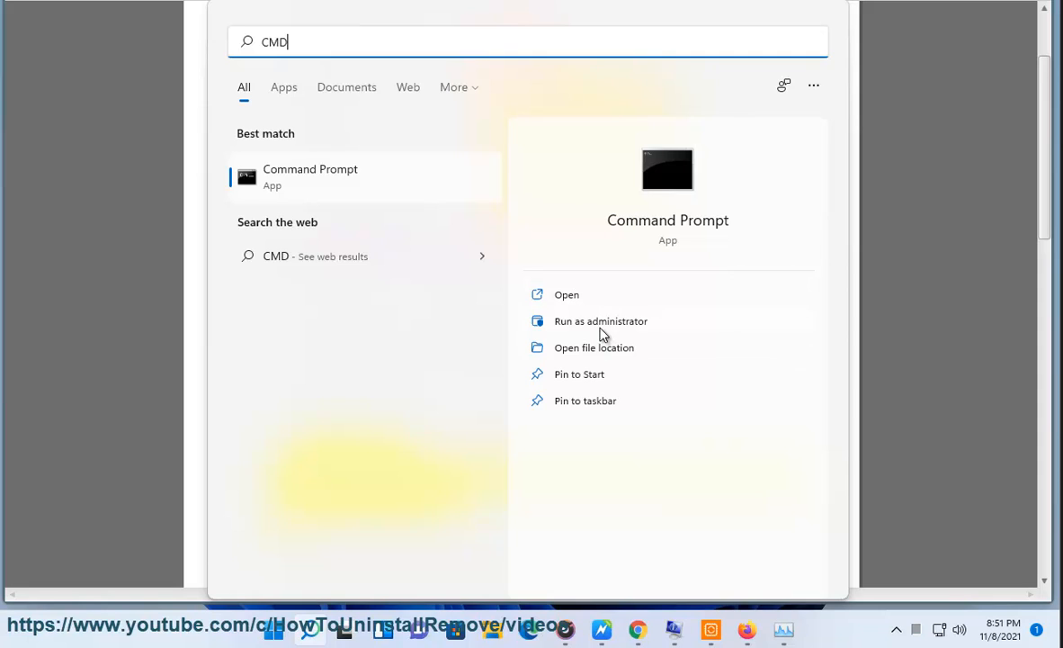
pyautogui.click(599, 322)
pyautogui.click(468, 409)
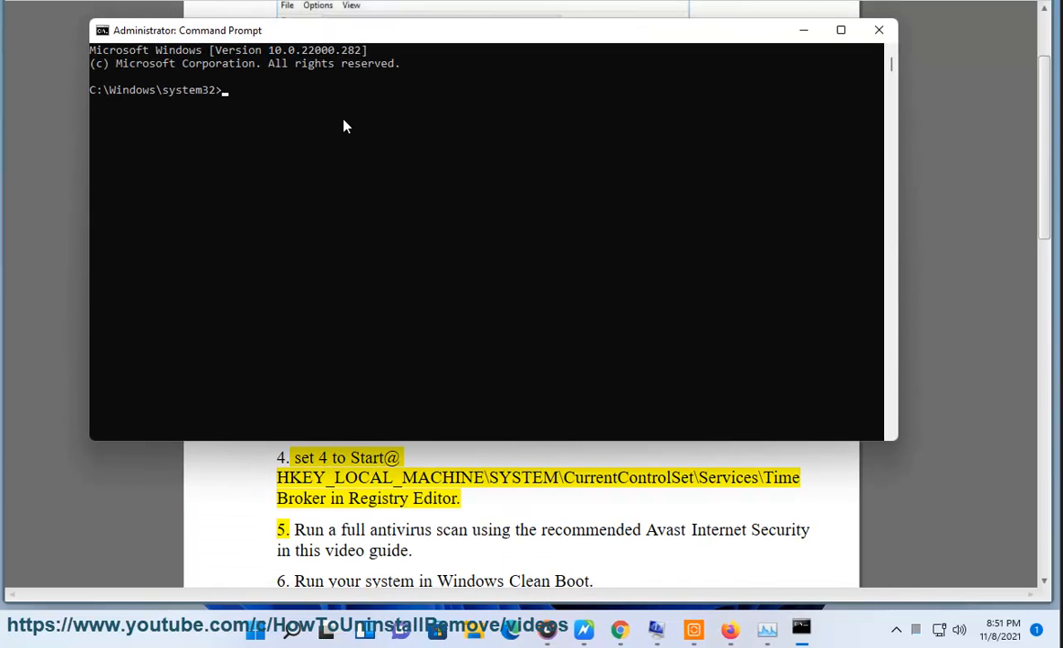
pyautogui.write('SFC SCANNOW')
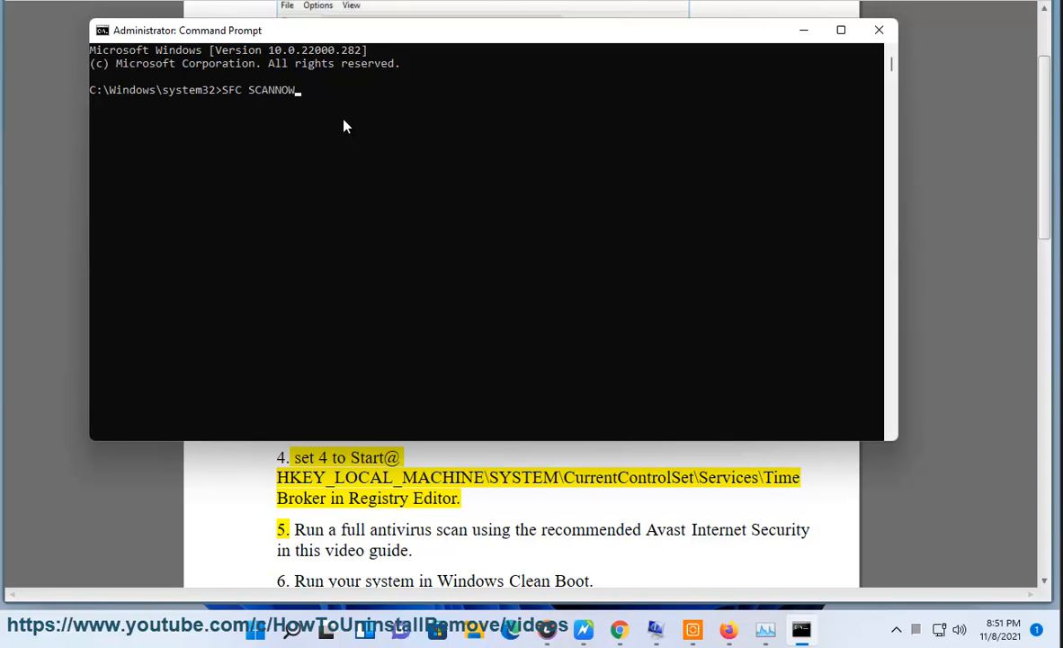
pyautogui.moveTo(301, 91); pyautogui.dragTo(223, 92)
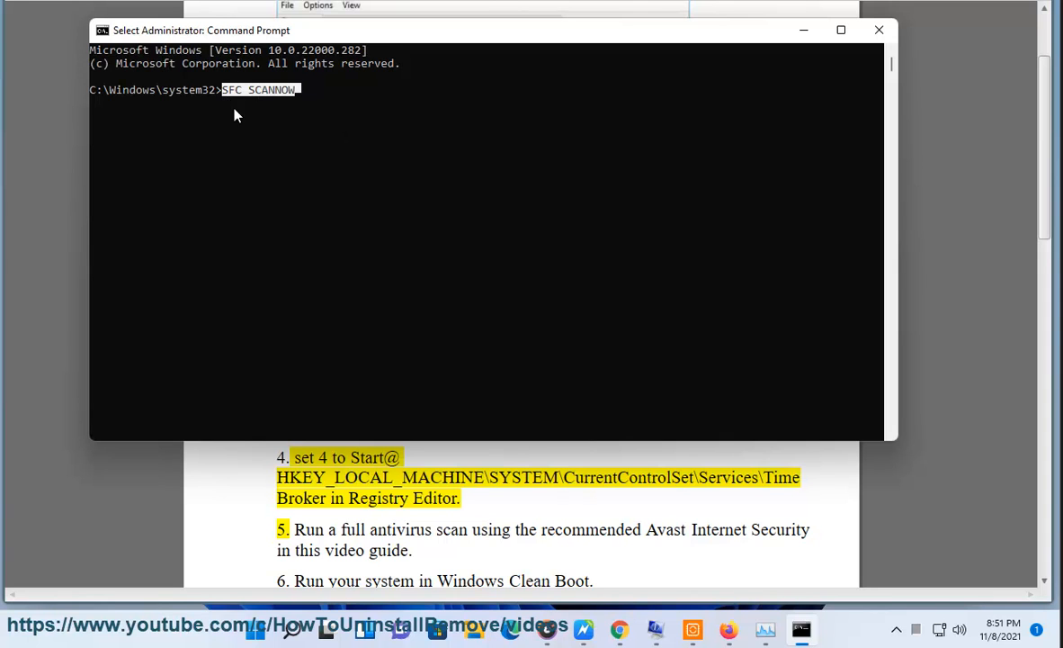
# Switch to Chrome, search the web for "dism /online /cleanup-image /restorehealth" and close the Extensions page
pyautogui.click(617, 489)
pyautogui.doubleClick(672, 427)
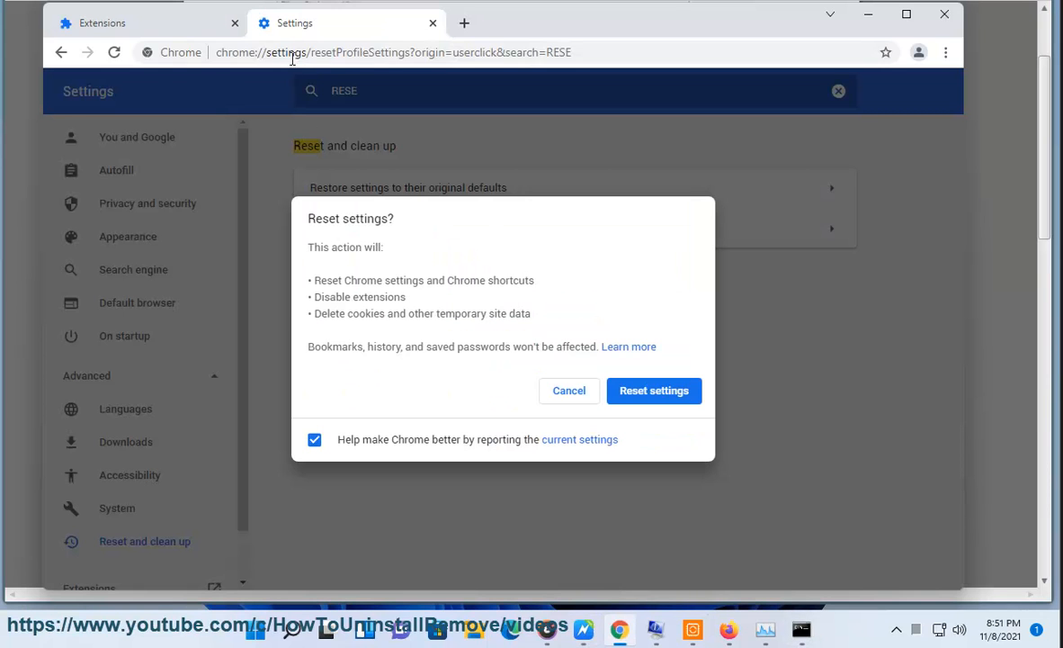
pyautogui.click(293, 56)
pyautogui.write('DISM')
pyautogui.click(337, 115)
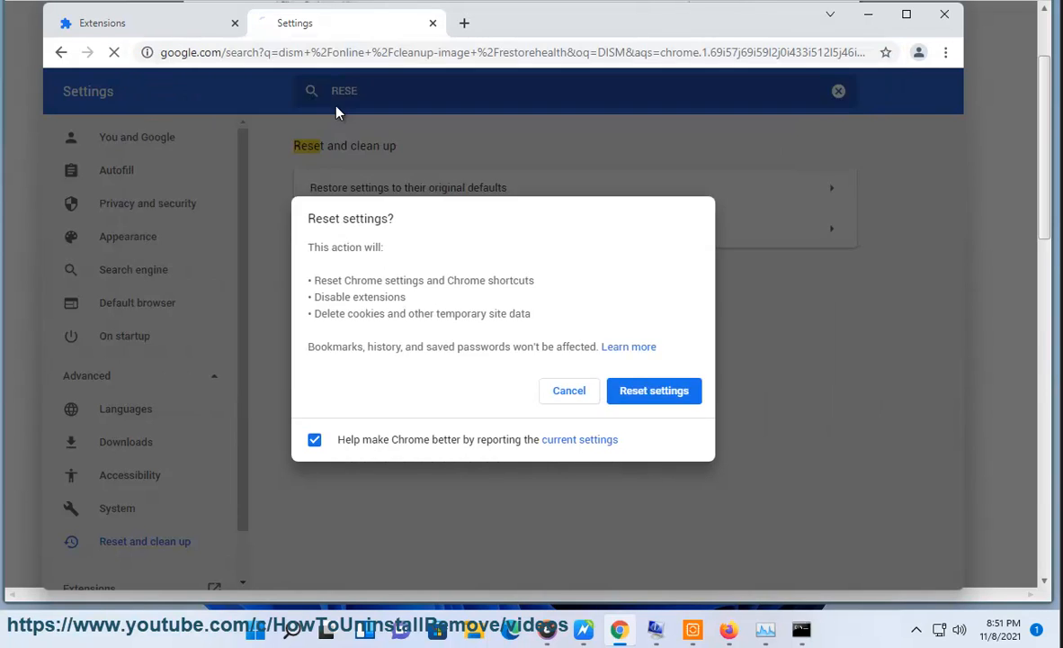
pyautogui.click(227, 27)
pyautogui.click(234, 22)
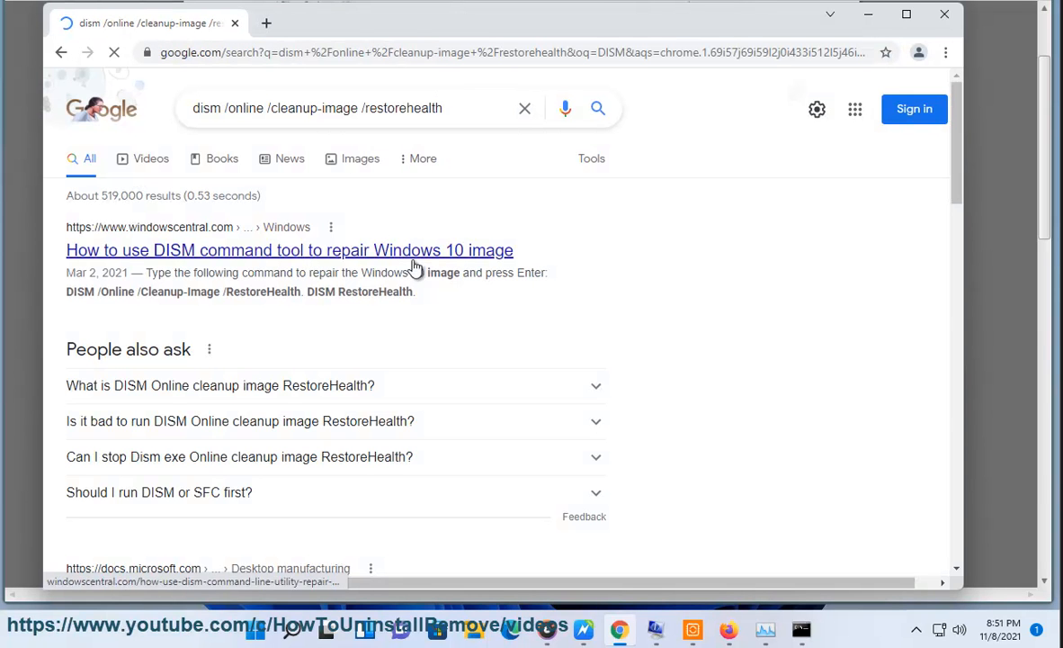
# Replace SFC SCANNOW in Command Prompt with "DISM /Online /Cleanup-Image /RestoreHealth. DISM RestoreHealth" copied from the search result, and close the console unexecuted
pyautogui.moveTo(416, 291); pyautogui.dragTo(71, 295)
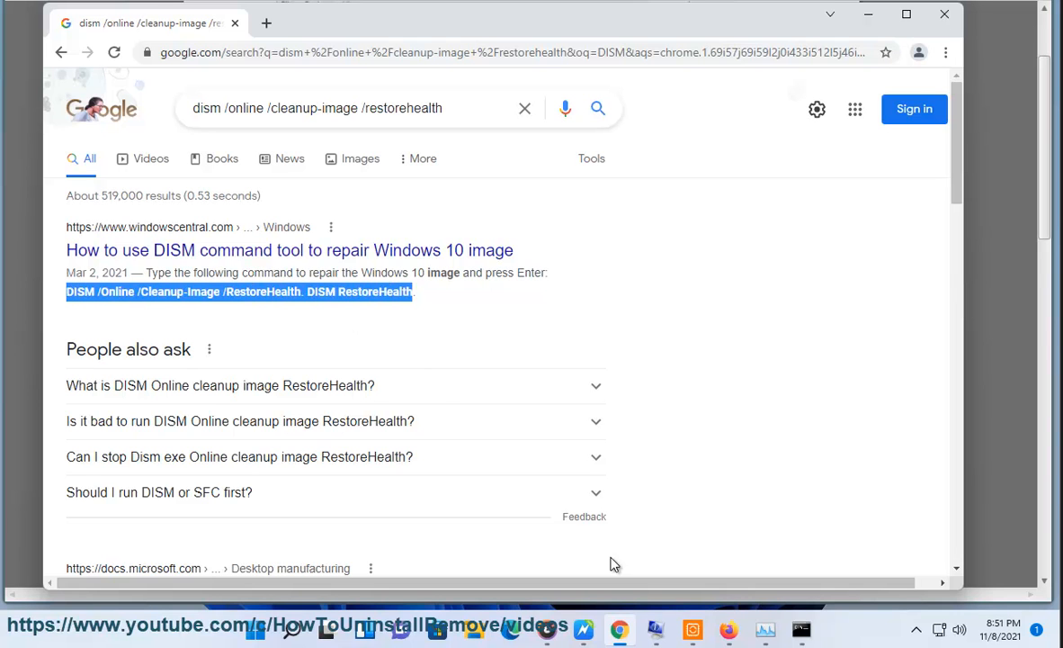
pyautogui.click(804, 632)
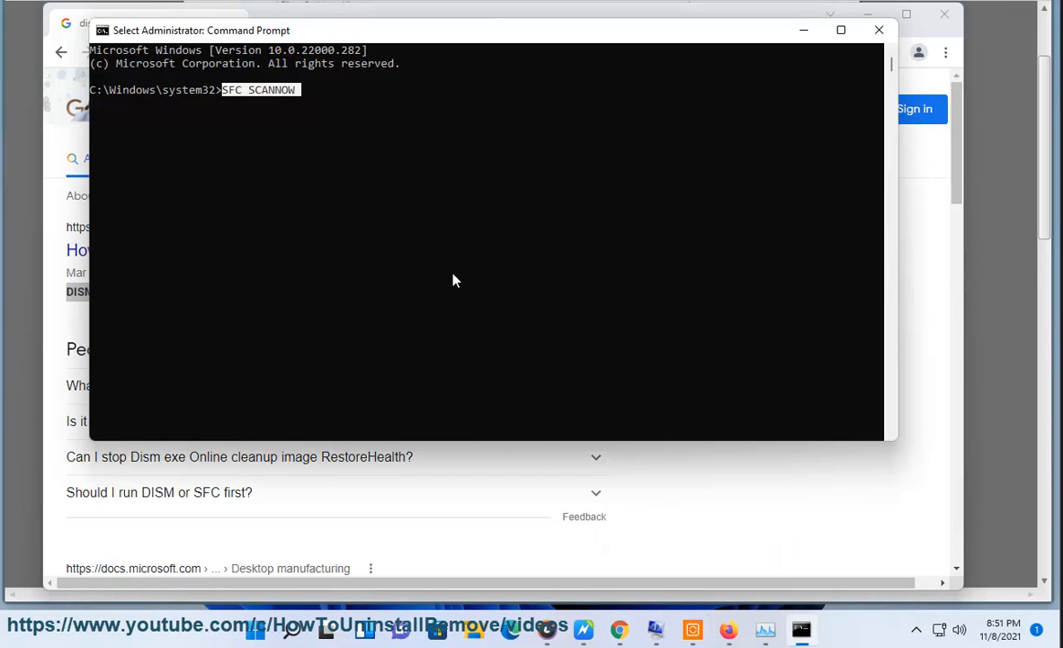
pyautogui.press('BackSpace')
pyautogui.press('BackSpace')
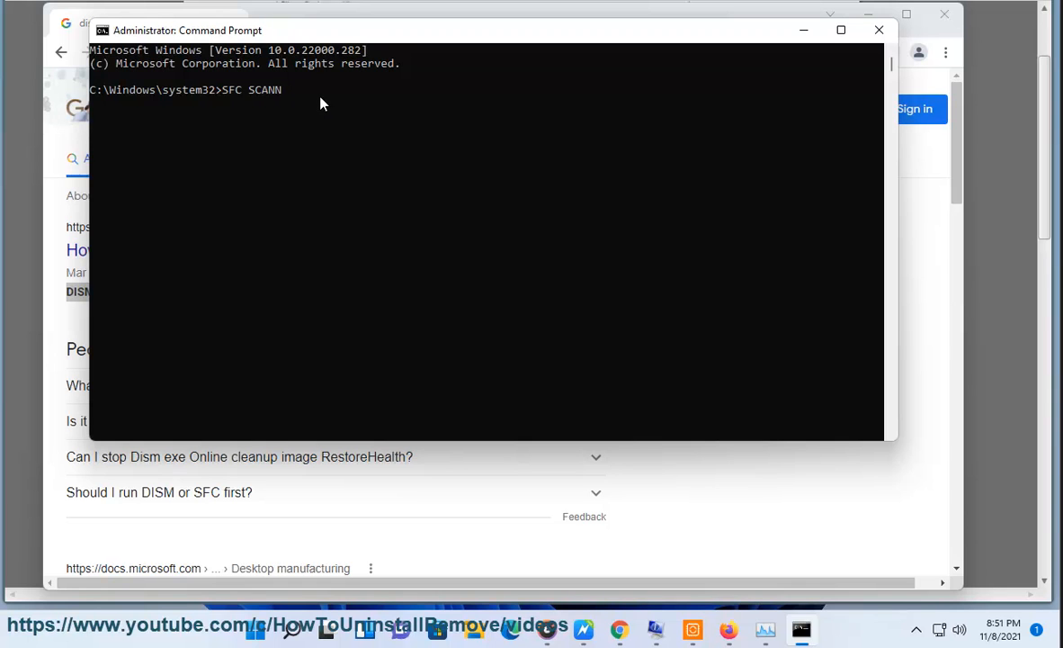
pyautogui.write('DISM /Online /Cleanup-Image /RestoreHealth. DISM RestoreHealth')
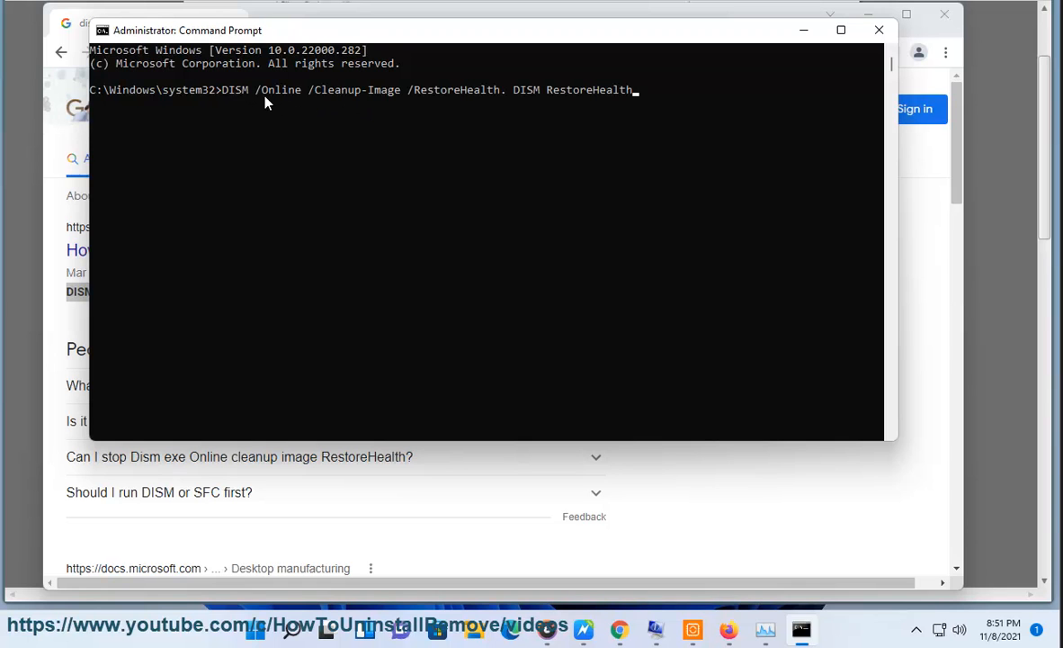
pyautogui.click(879, 30)
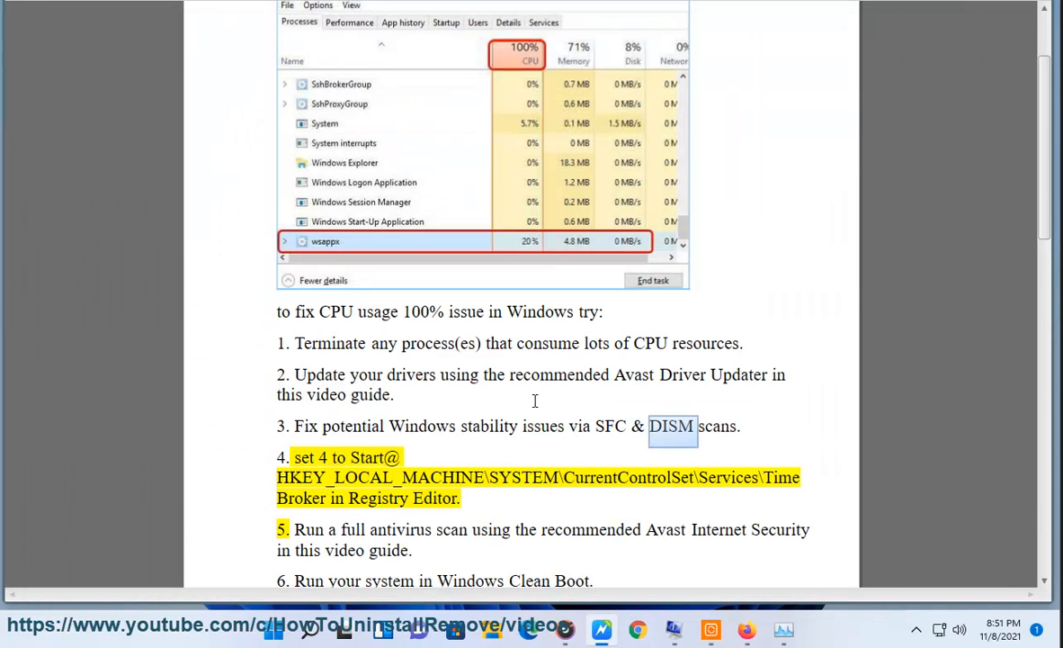
# Copy the TimeBroker registry path from item 4 of the guide and launch Registry Editor with the REGEDIT command, allowing elevation
pyautogui.click(516, 392)
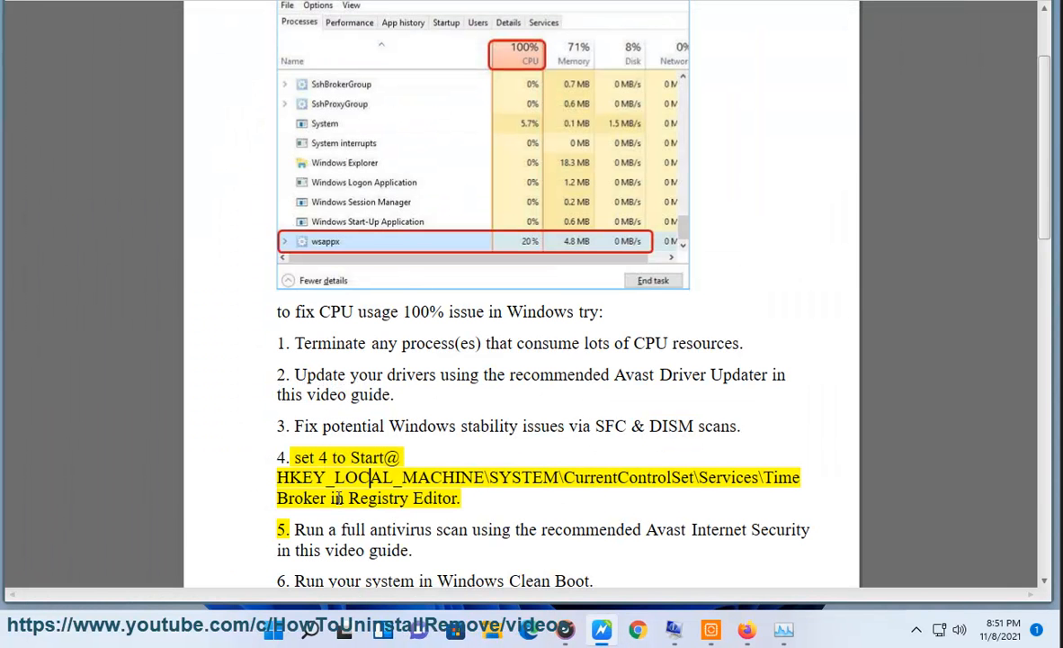
pyautogui.moveTo(329, 499); pyautogui.dragTo(267, 489)
pyautogui.press('super+r')
pyautogui.click(319, 522)
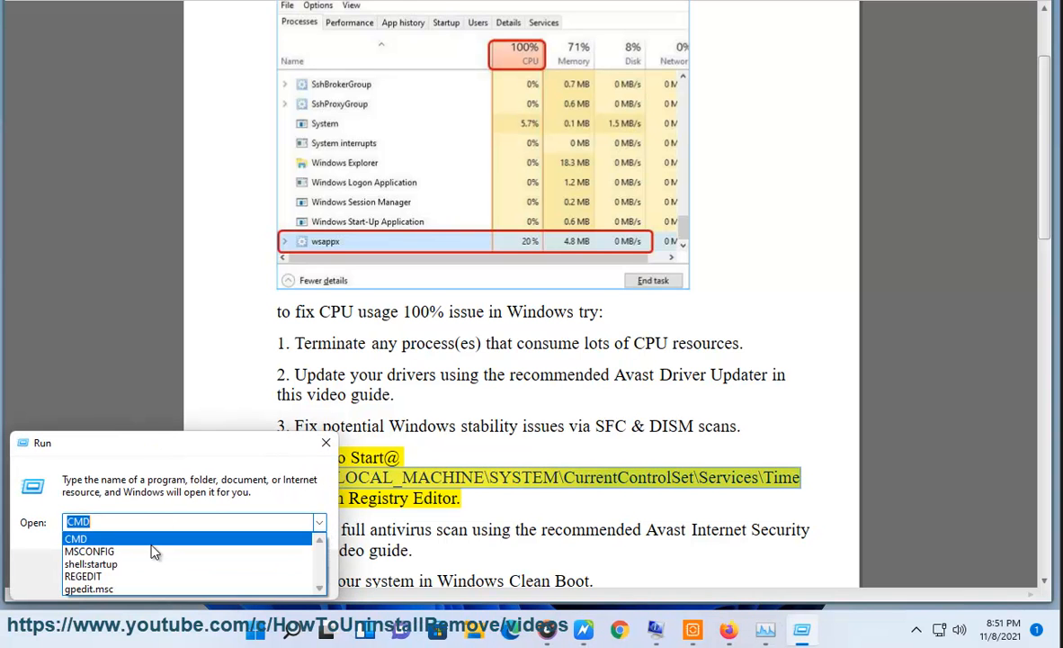
pyautogui.click(135, 576)
pyautogui.click(136, 576)
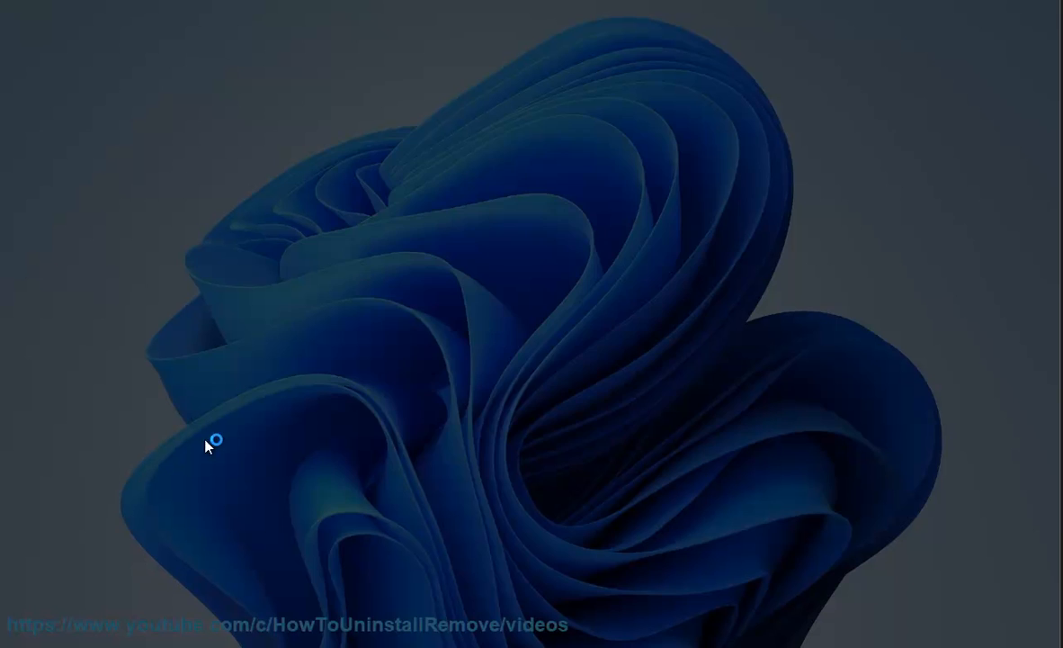
pyautogui.click(410, 406)
# Try to jump to HKEY_LOCAL_MACHINE\SYSTEM\CurrentControlSet\Services\TimeBroker, and move the Registry Editor window off the guide's instructions
pyautogui.click(574, 433)
pyautogui.write('HKEY_LOCAL_MACHINE\\SYSTEM\\CurrentControlSet\\Services\\TimeBroker')
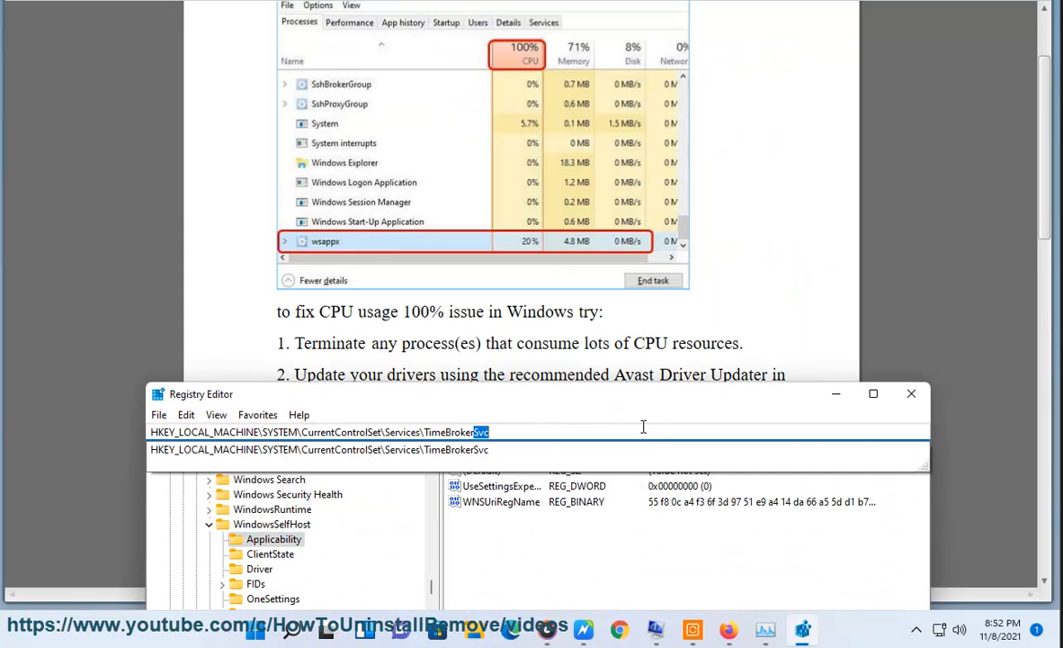
pyautogui.press('Return')
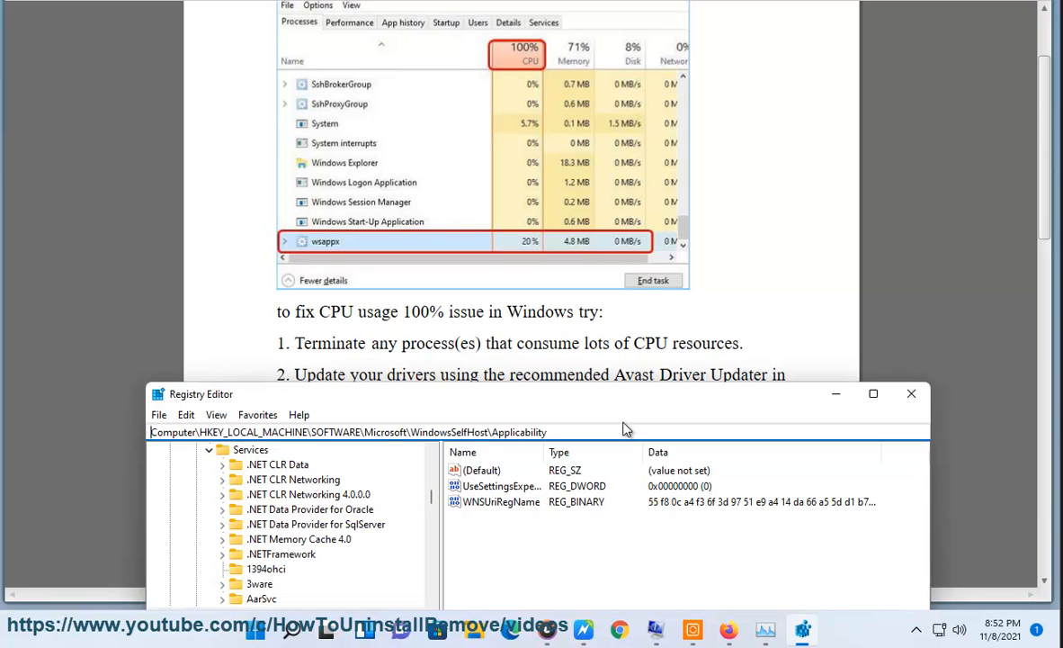
pyautogui.moveTo(616, 412); pyautogui.dragTo(624, 126)
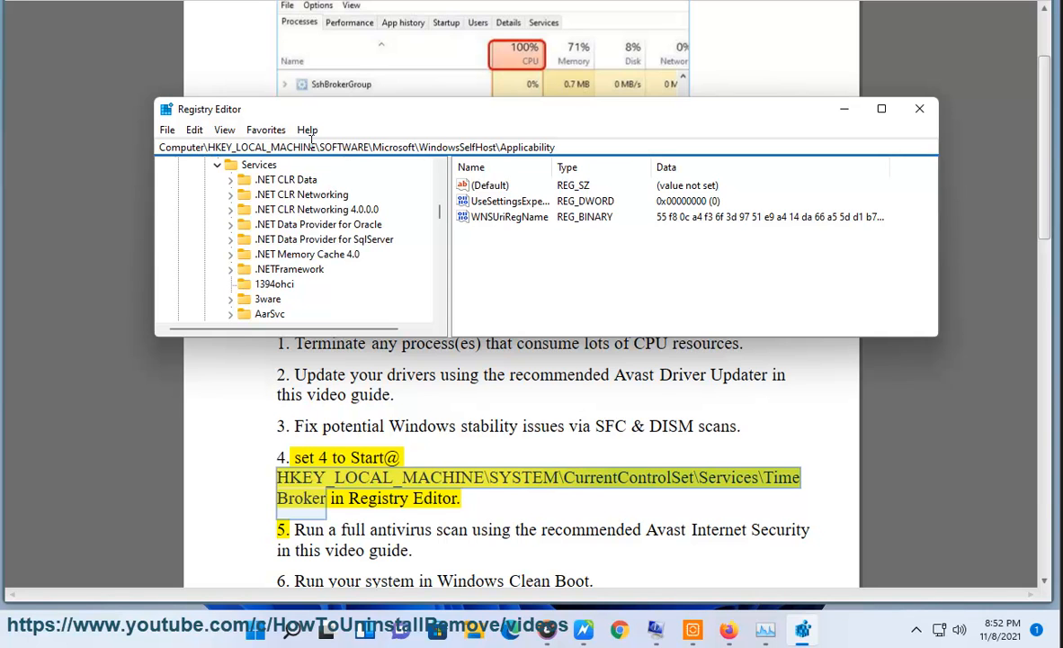
# Go back to HKEY_LOCAL_MACHINE and navigate through SYSTEM and CurrentControlSet to the Services key
pyautogui.moveTo(319, 140); pyautogui.dragTo(843, 144)
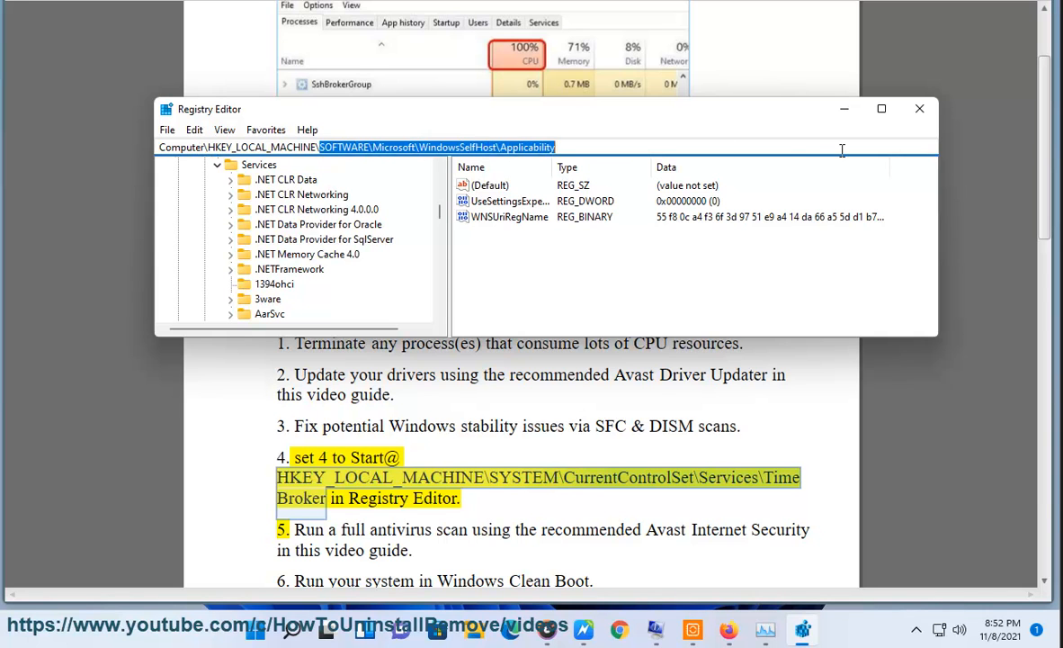
pyautogui.press('BackSpace')
pyautogui.press('Return')
pyautogui.click(191, 241)
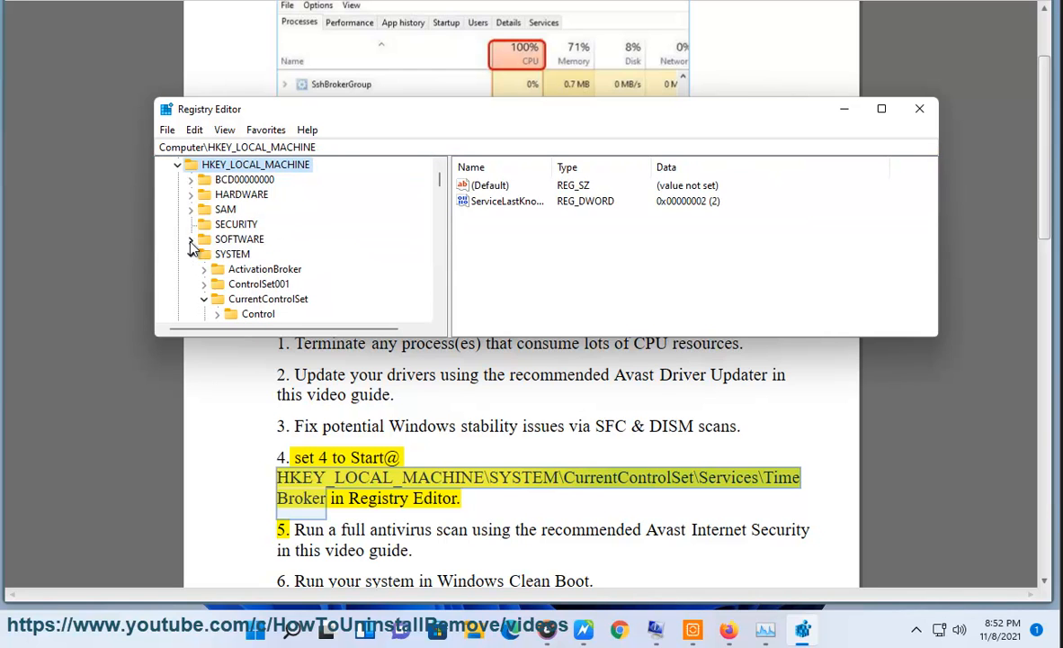
pyautogui.click(232, 254)
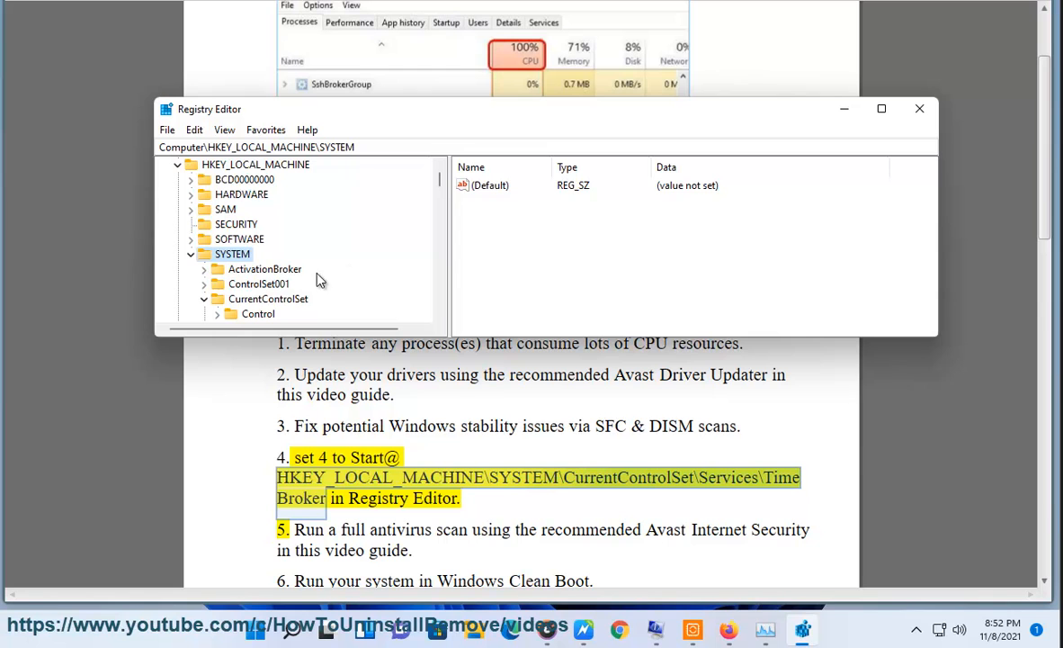
pyautogui.click(286, 300)
pyautogui.scroll(-1, 288, 306)
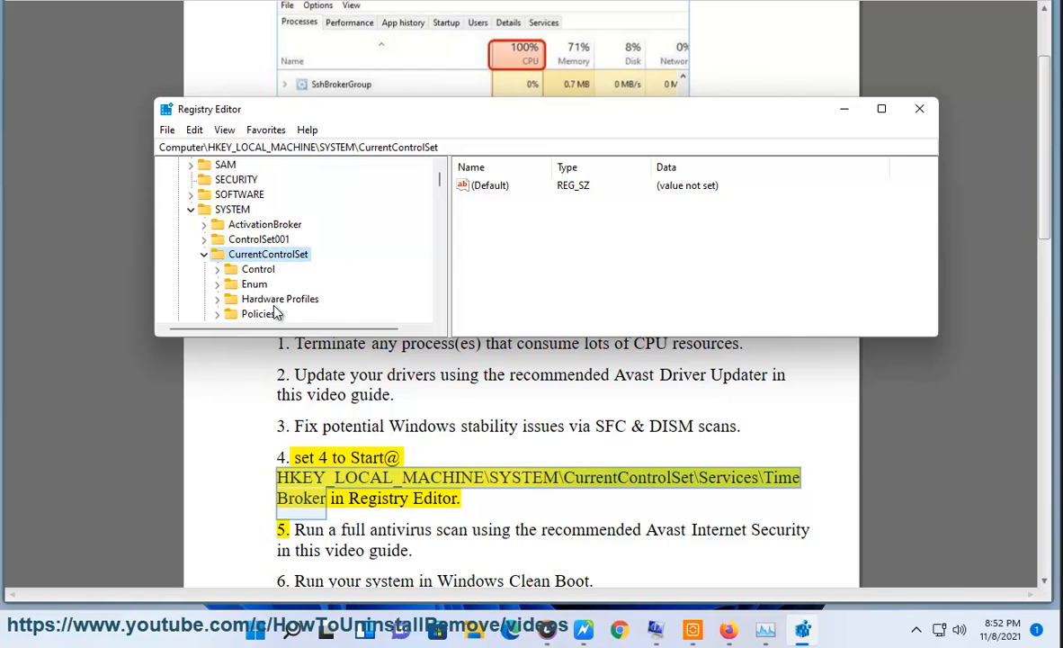
pyautogui.scroll(-1, 266, 319)
pyautogui.doubleClick(261, 285)
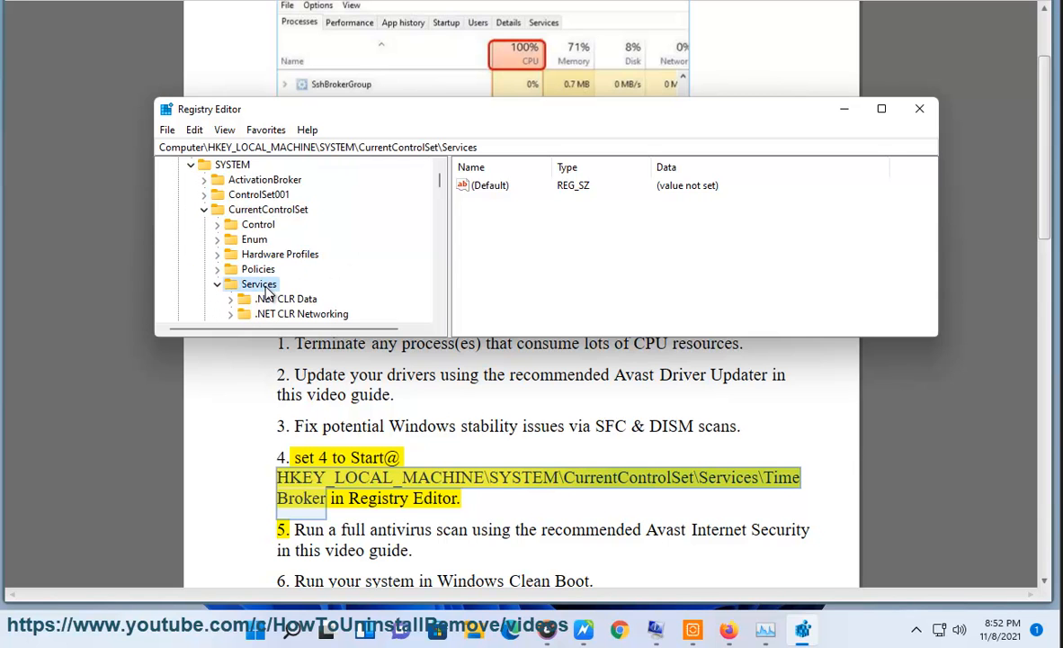
# Locate the TimeBrokerSvc key under Services and view its values and those of the neighbouring TokenBroker key
pyautogui.scroll(-3, 270, 295)
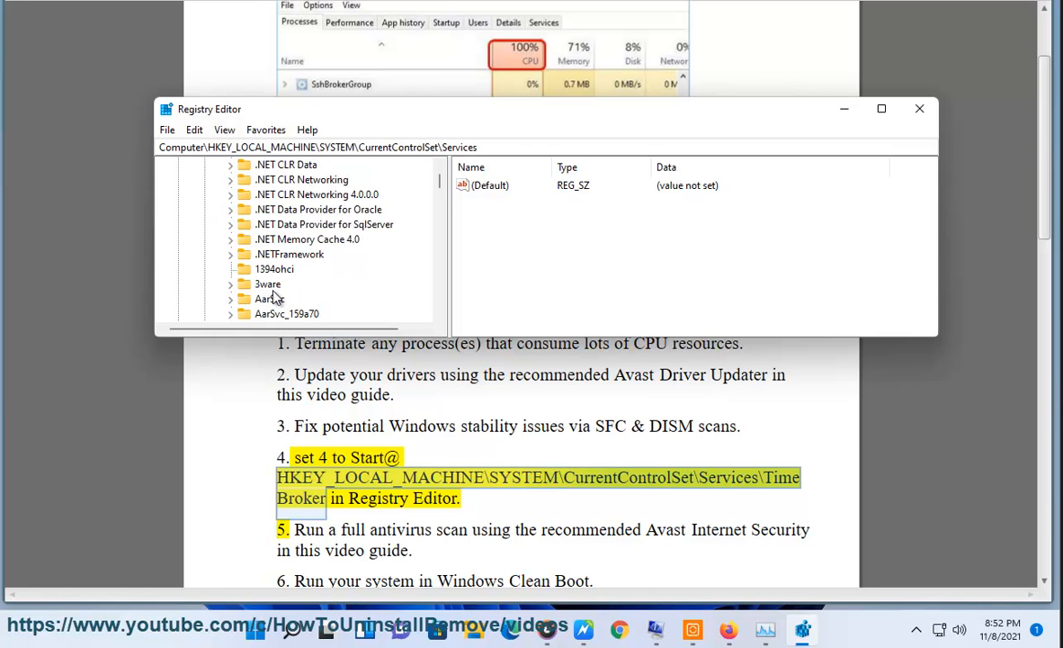
pyautogui.scroll(-8, 275, 296)
pyautogui.click(278, 289)
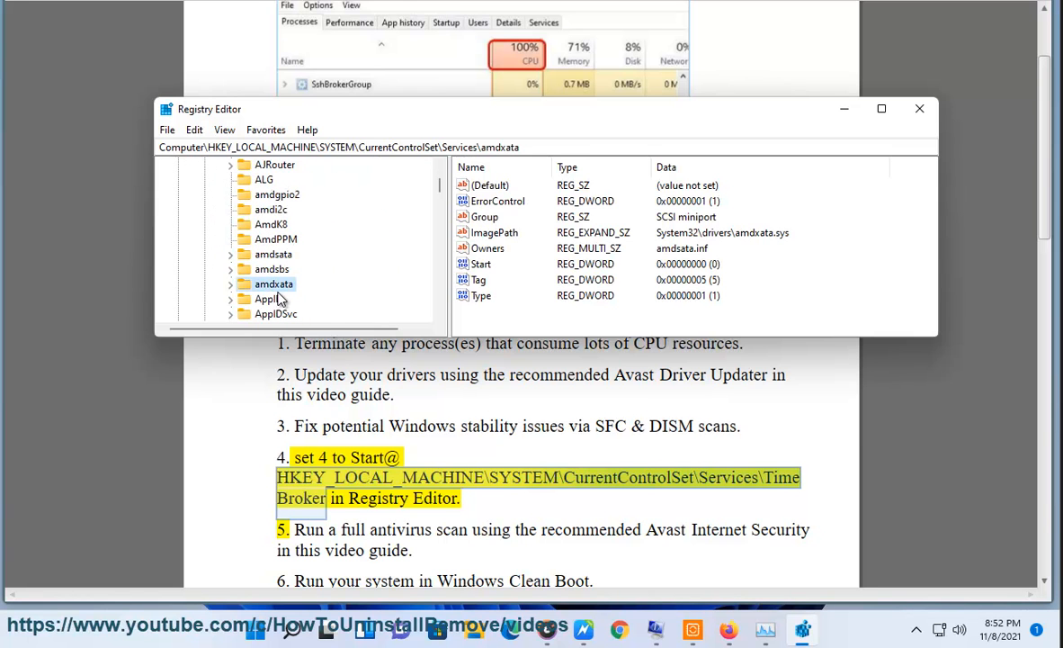
pyautogui.press('t')
pyautogui.scroll(-2, 274, 292)
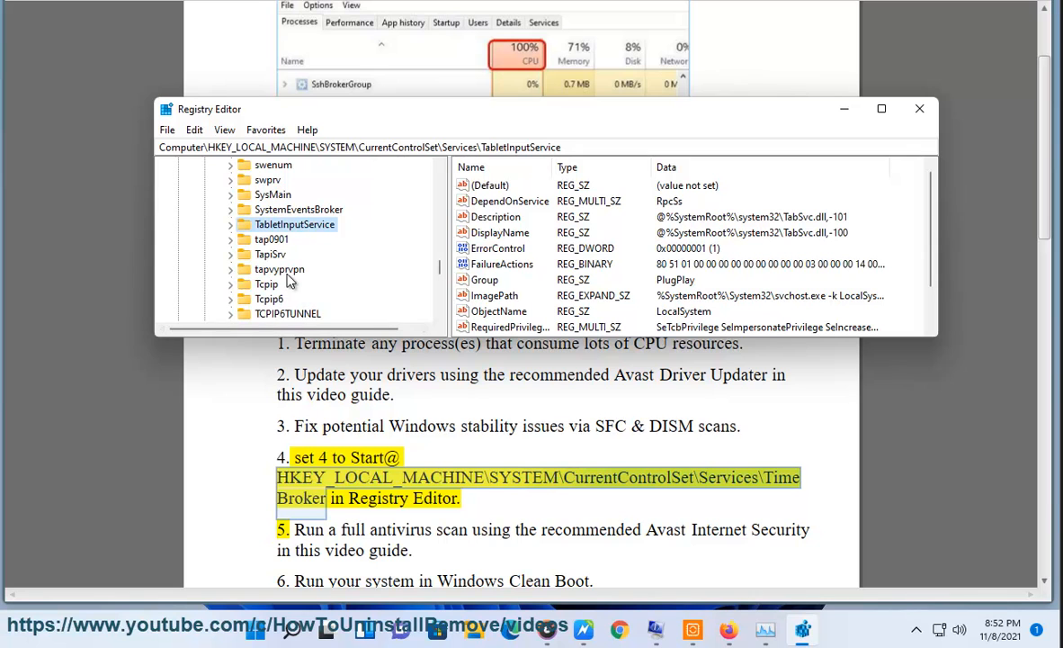
pyautogui.scroll(-2, 297, 236)
pyautogui.scroll(2, 303, 251)
pyautogui.scroll(-3, 301, 261)
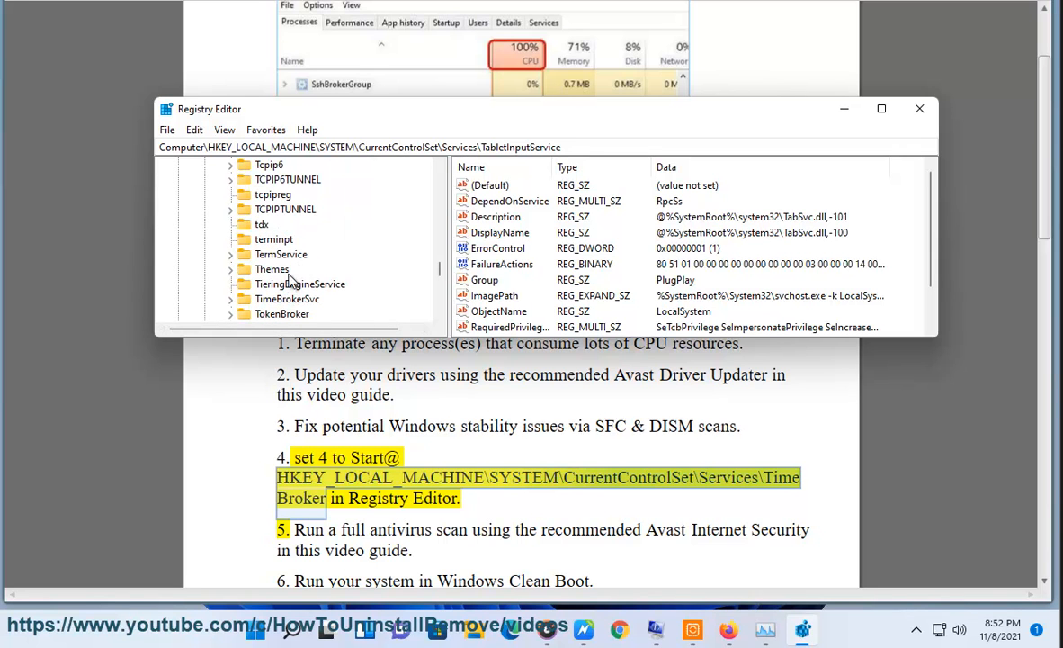
pyautogui.click(283, 299)
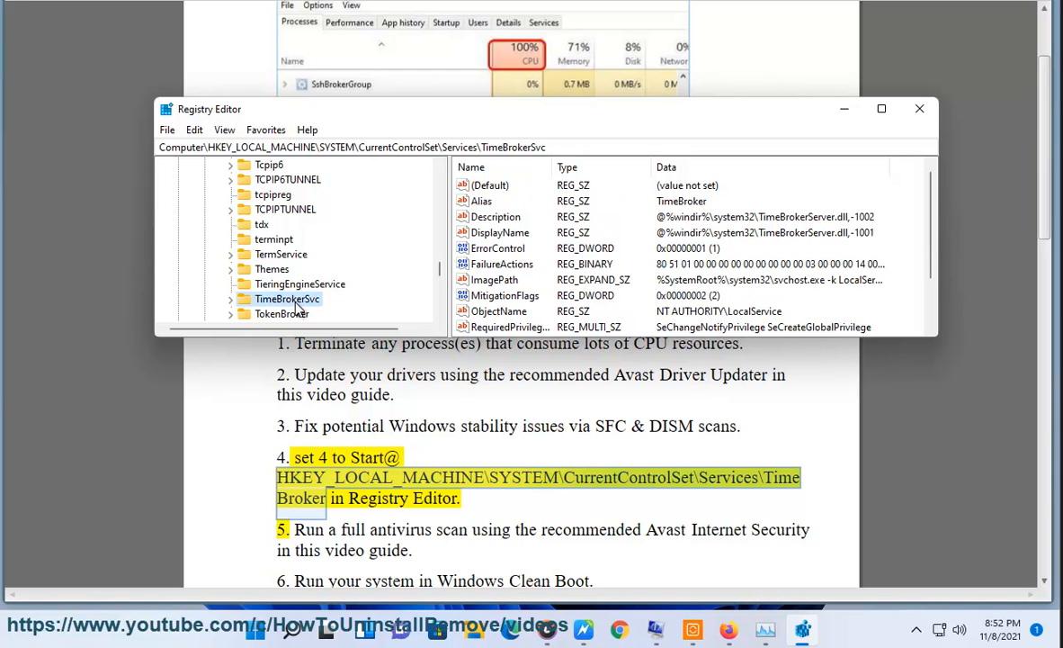
pyautogui.click(282, 314)
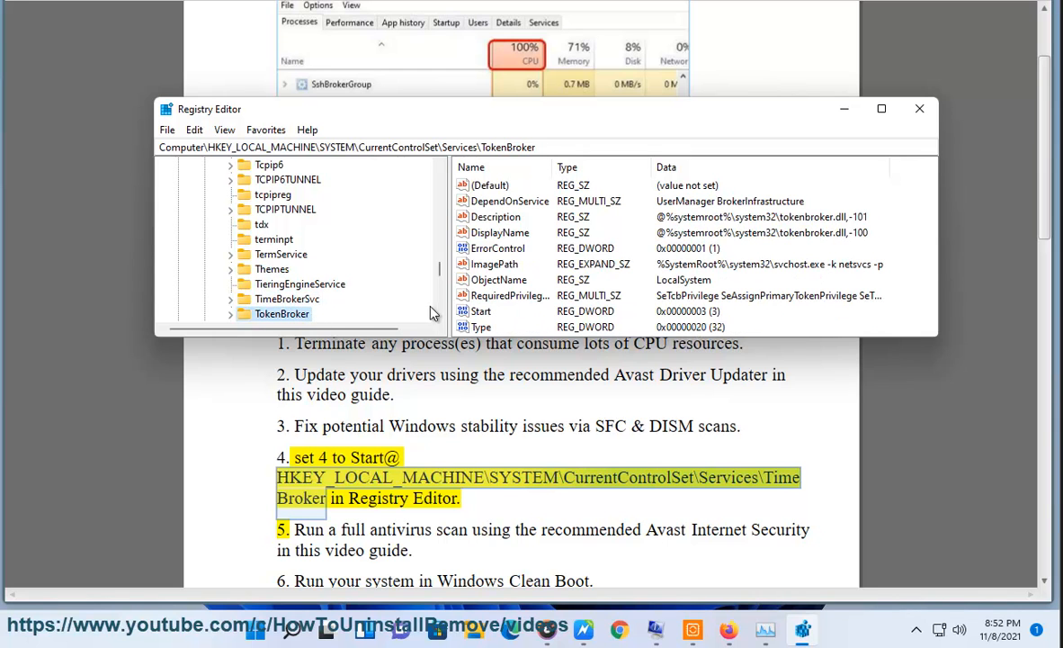
# Try setting the TokenBroker key's Start value to 4, show the power options, then discard the edit and close Registry Editor
pyautogui.click(498, 313)
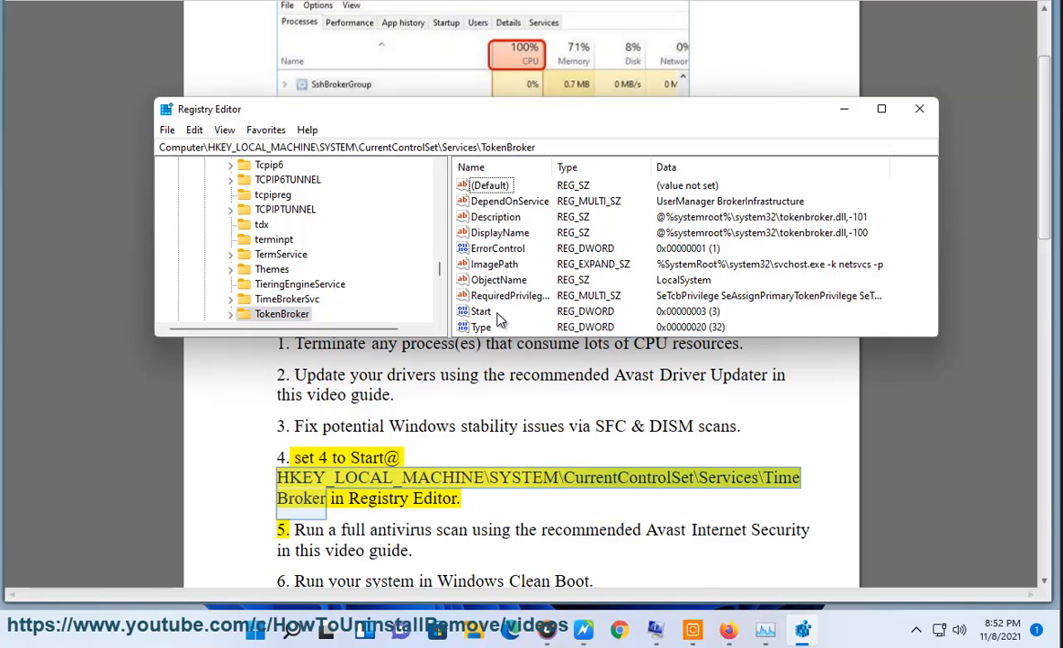
pyautogui.doubleClick(479, 311)
pyautogui.moveTo(333, 184); pyautogui.dragTo(603, 114)
pyautogui.write('4')
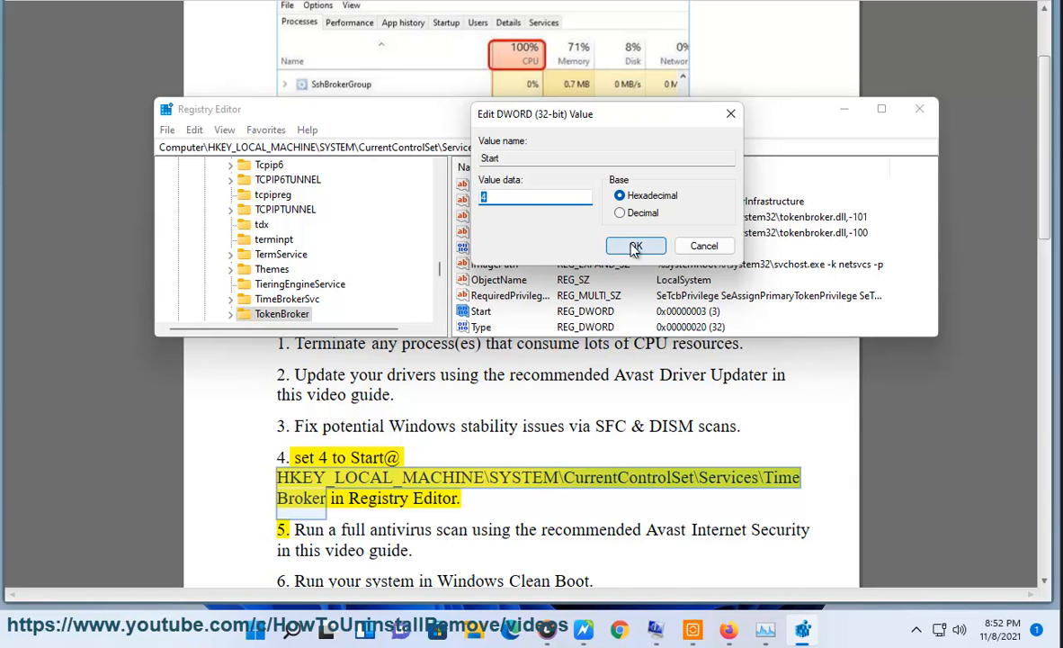
pyautogui.press('super')
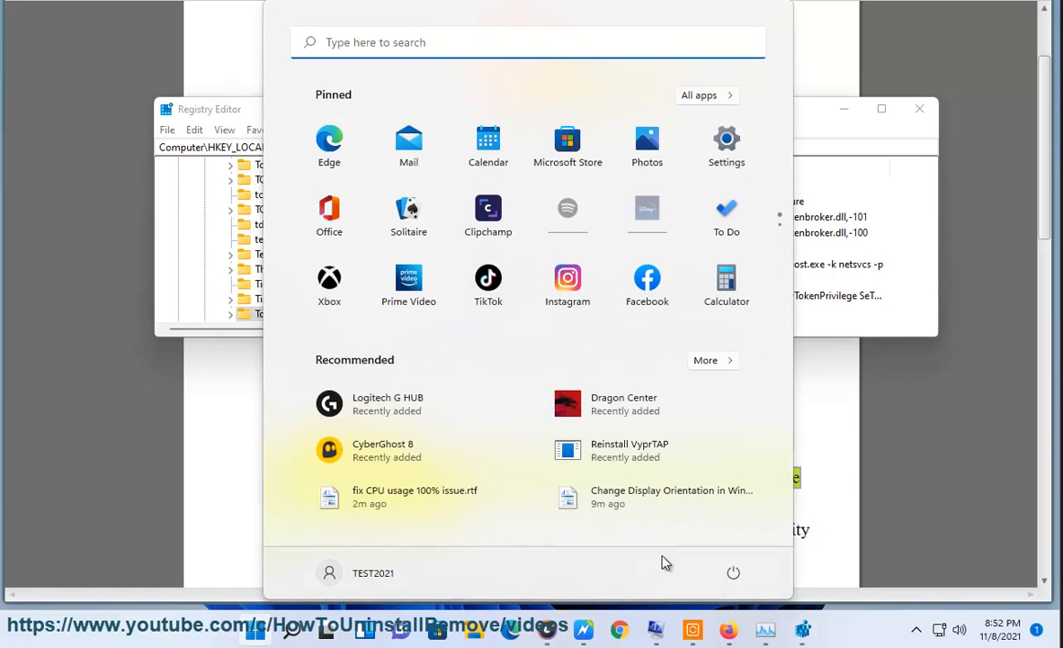
pyautogui.click(734, 574)
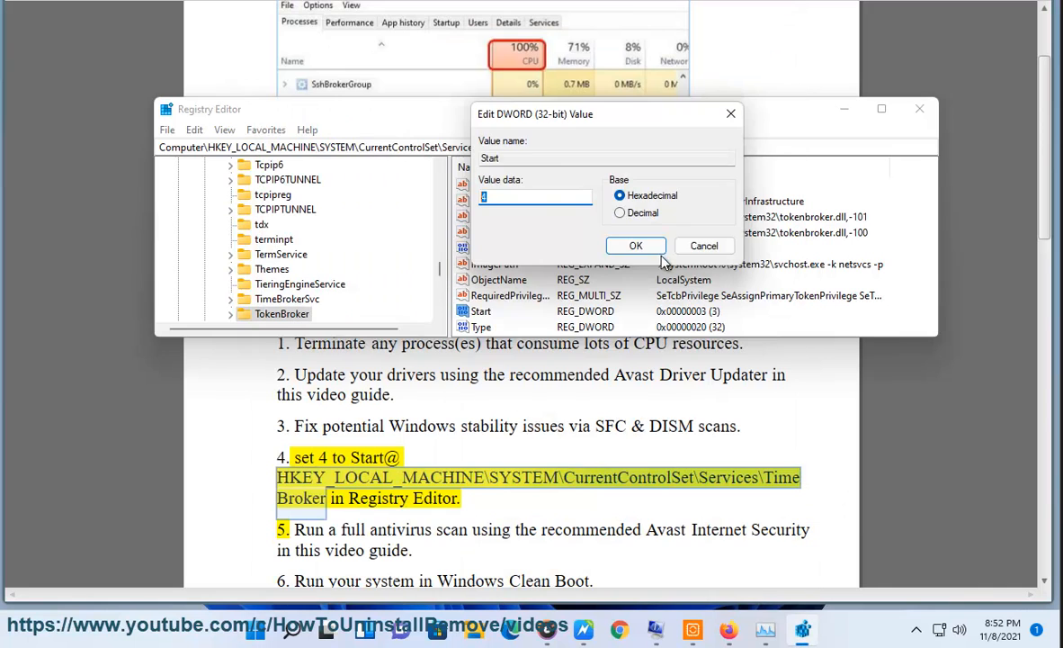
pyautogui.click(701, 244)
pyautogui.click(918, 111)
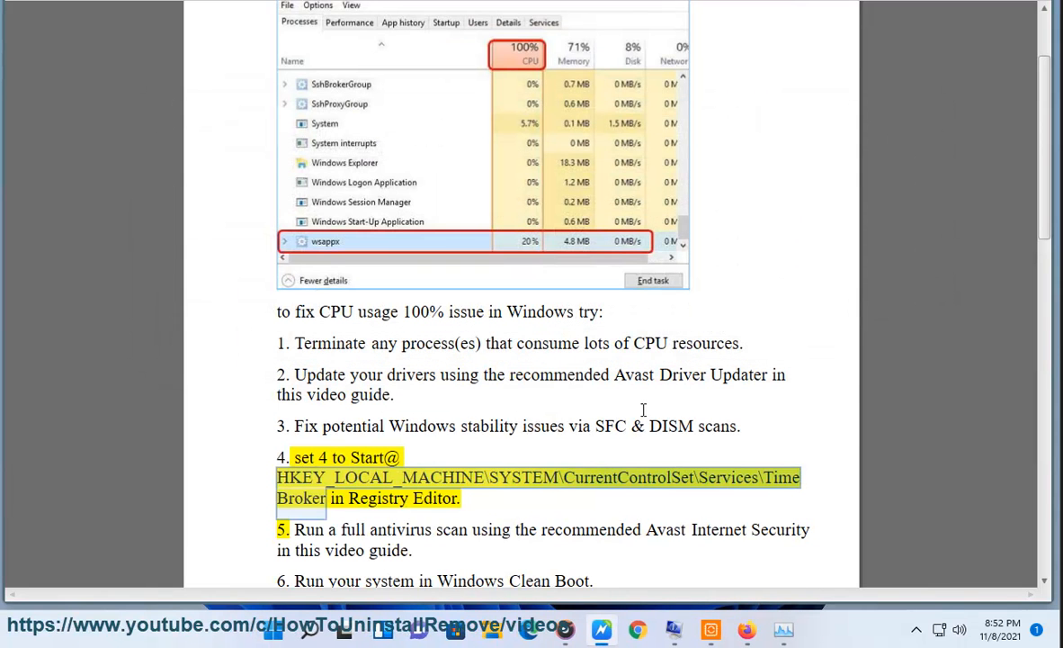
# View the Startup apps list in Task Manager and return to read the guide's remaining items 6 to 8
pyautogui.click(597, 422)
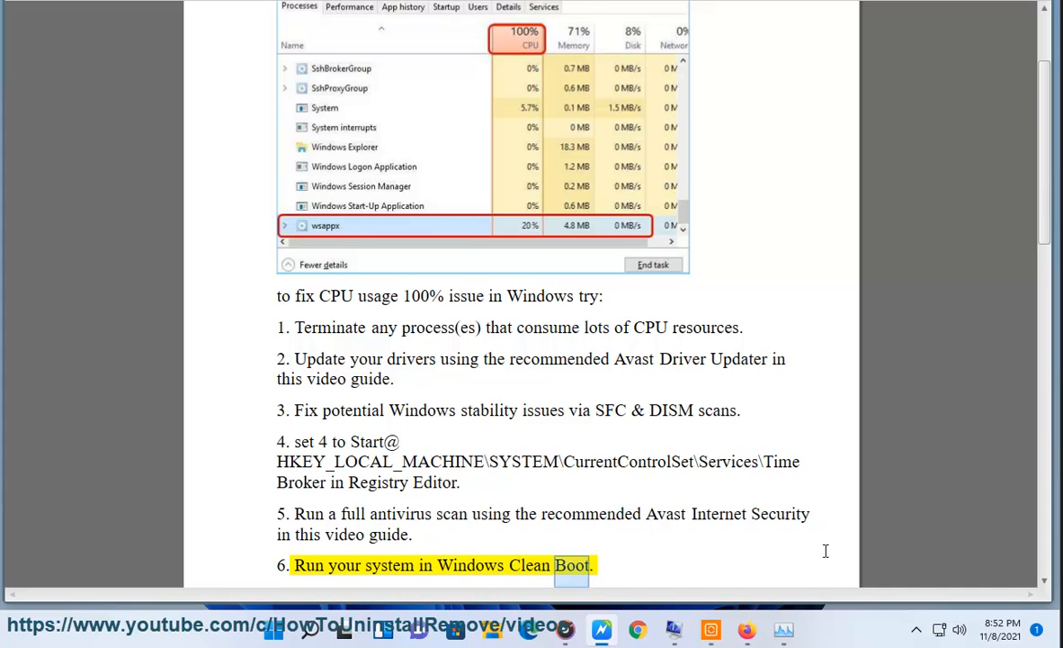
pyautogui.click(784, 630)
pyautogui.click(693, 128)
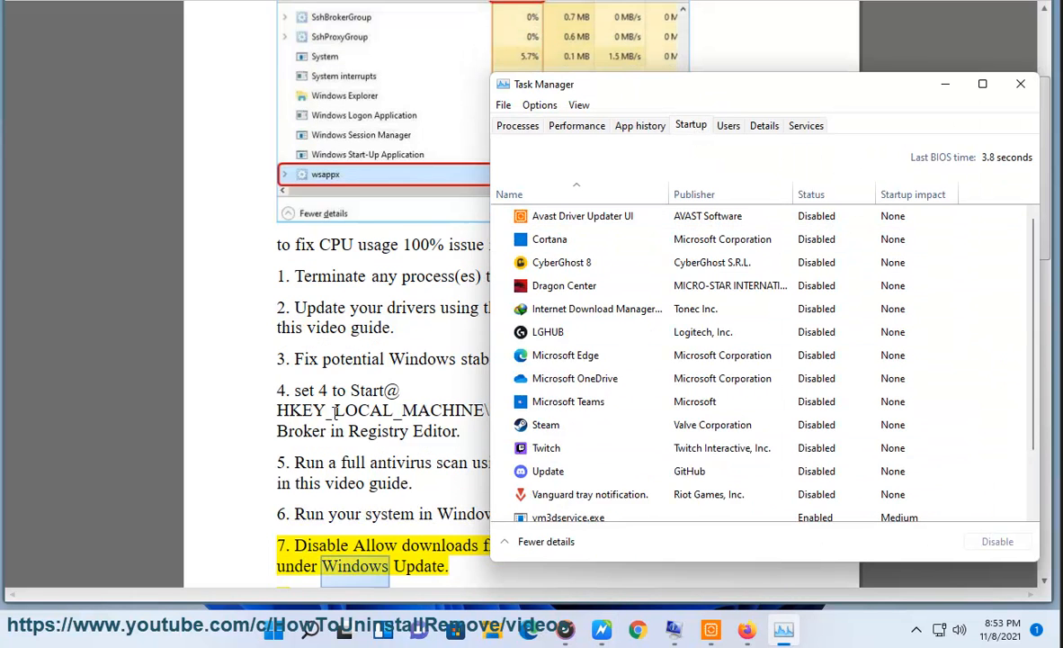
pyautogui.click(336, 412)
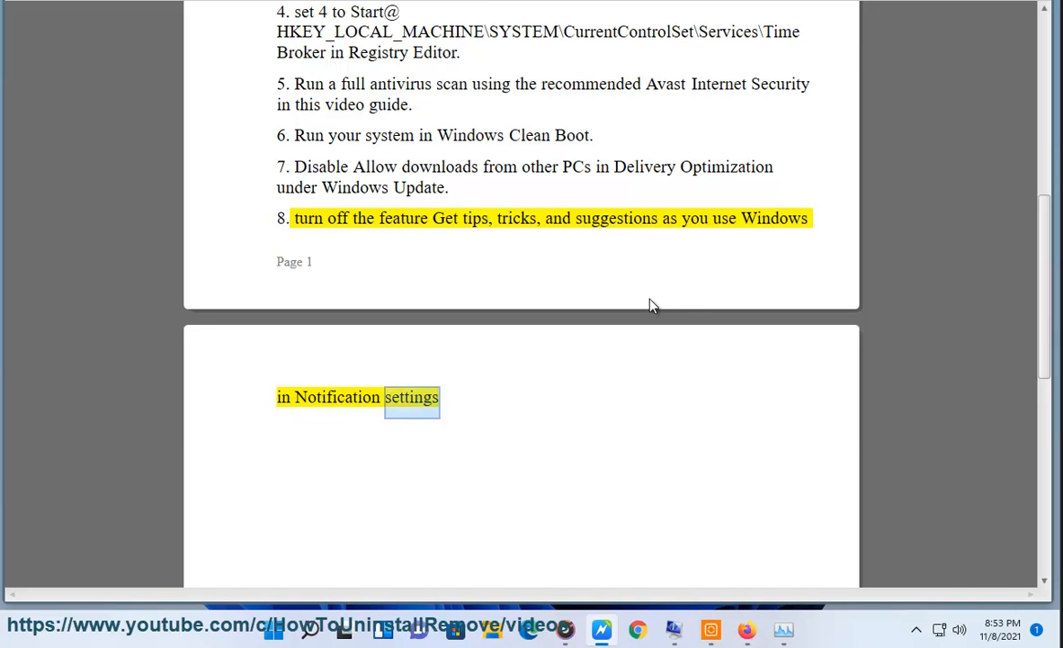
pyautogui.scroll(1, 508, 282)
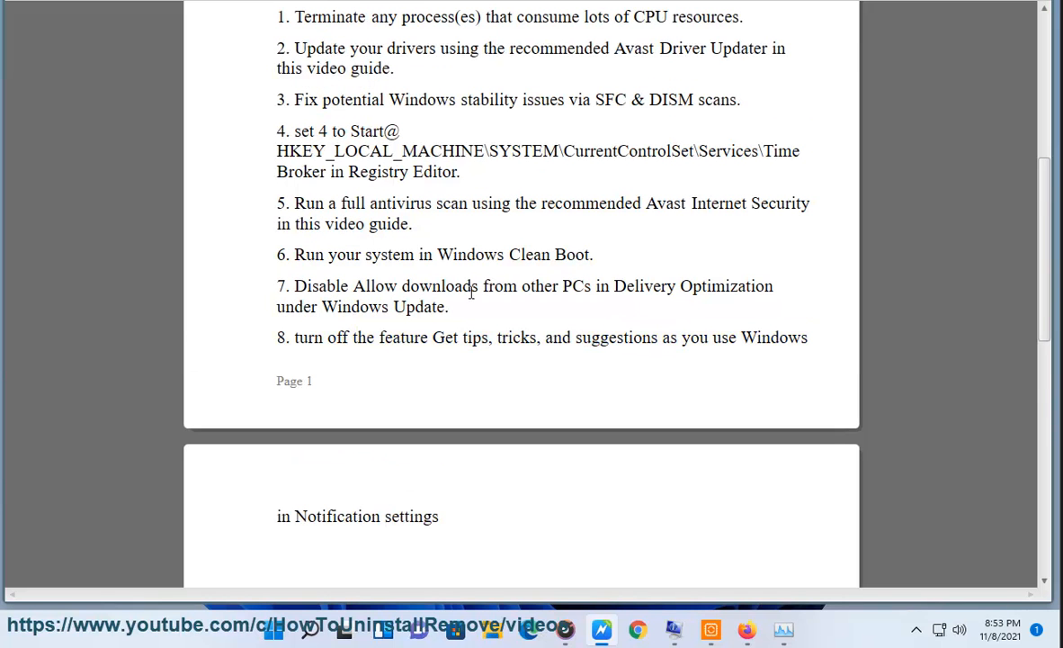
# Highlight the Windows Clean Boot wording in item 6 and launch System Configuration with the MSCONFIG command
pyautogui.moveTo(598, 256); pyautogui.dragTo(419, 257)
pyautogui.press('super+r')
pyautogui.click(319, 522)
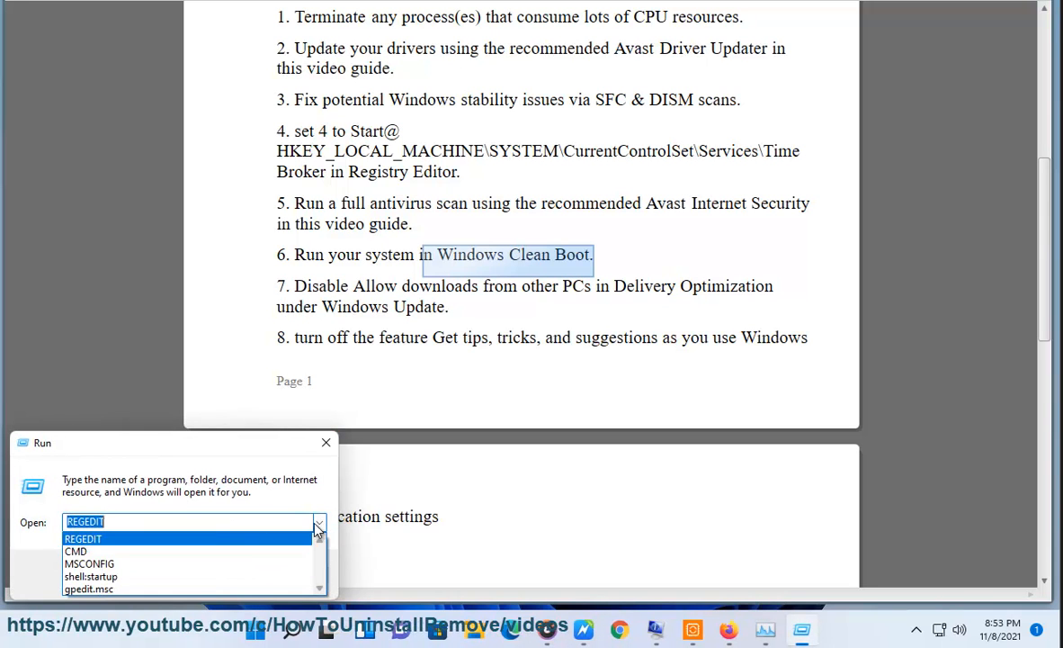
pyautogui.click(195, 567)
pyautogui.click(126, 578)
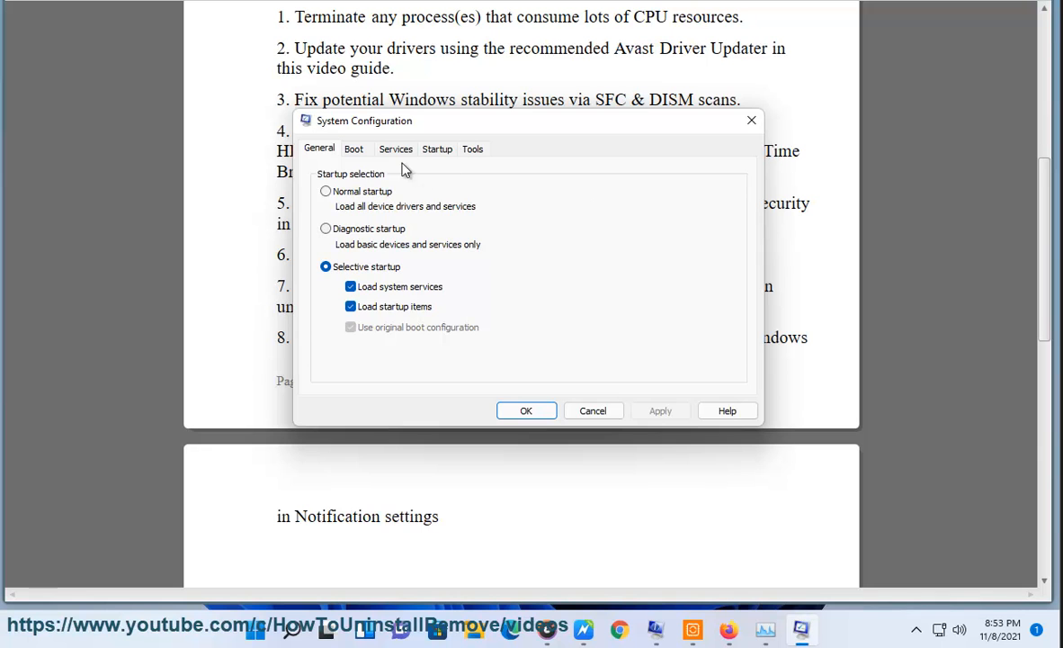
# Hide all Microsoft services, try disabling all the remaining services, and close System Configuration without saving
pyautogui.click(395, 148)
pyautogui.click(351, 383)
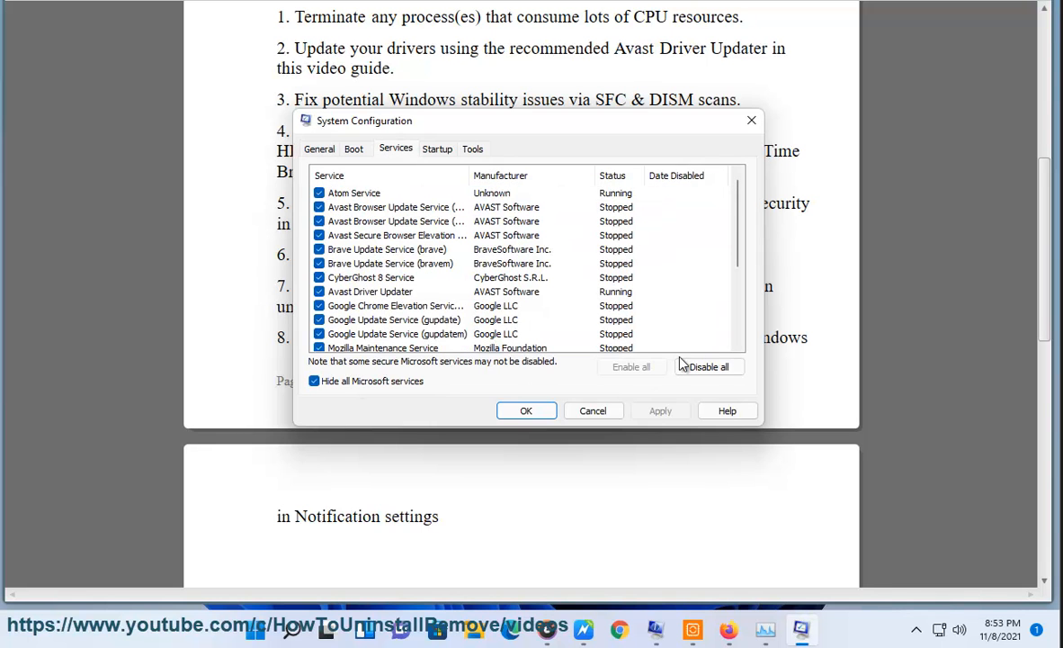
pyautogui.click(689, 367)
pyautogui.click(580, 416)
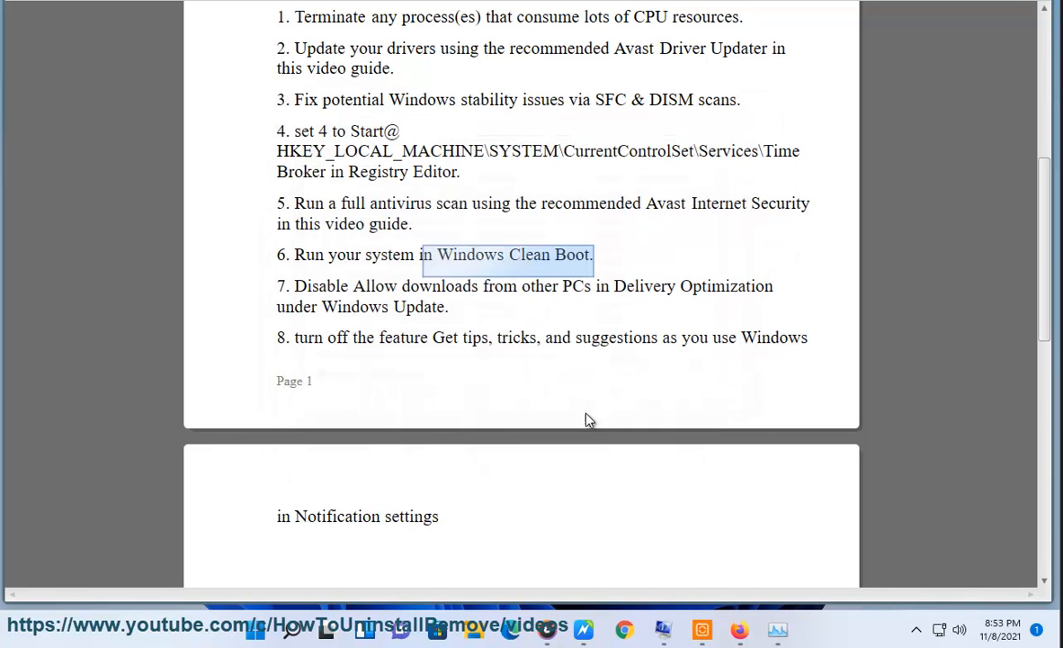
# Switch to Chrome, search Google for "clean boot windows 10", highlight the Microsoft Support result's title, and minimize the browser
pyautogui.click(640, 638)
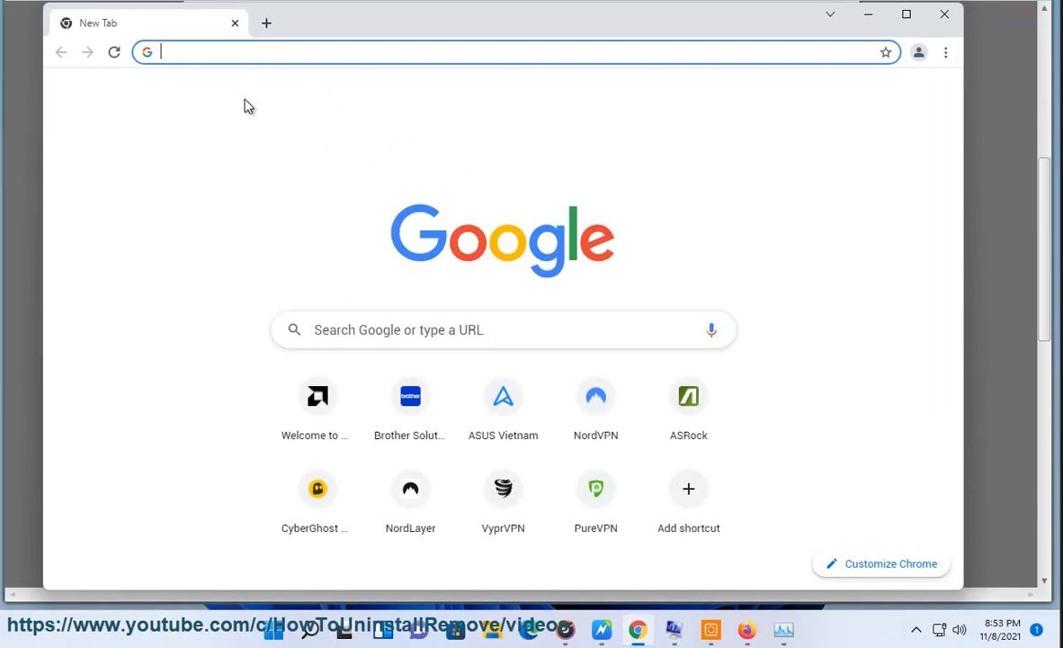
pyautogui.write('C')
pyautogui.click(270, 117)
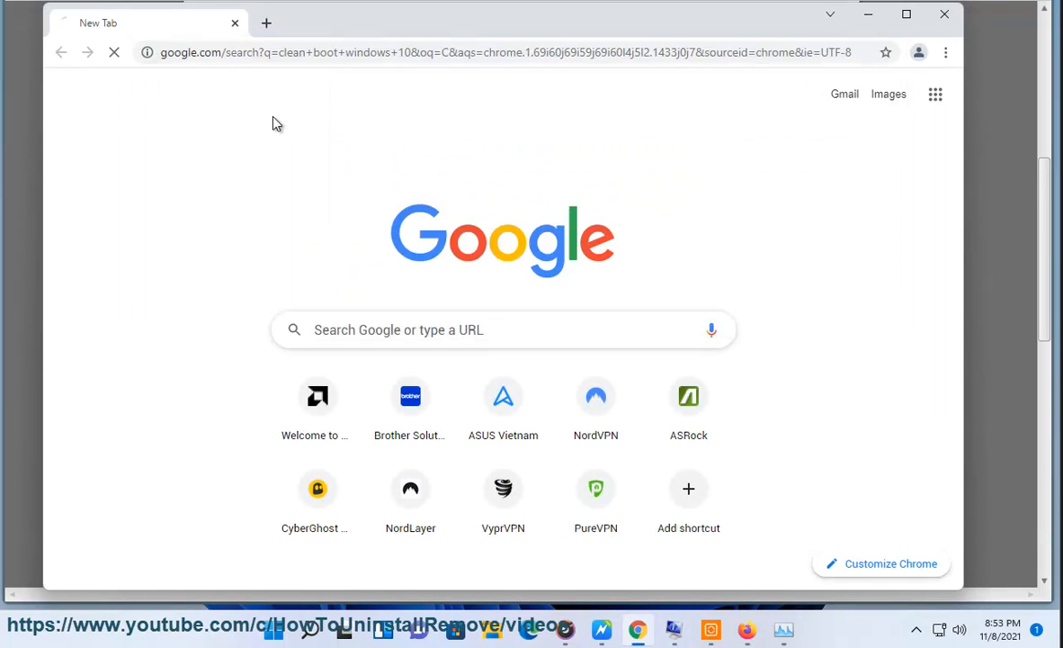
pyautogui.moveTo(552, 241); pyautogui.dragTo(48, 256)
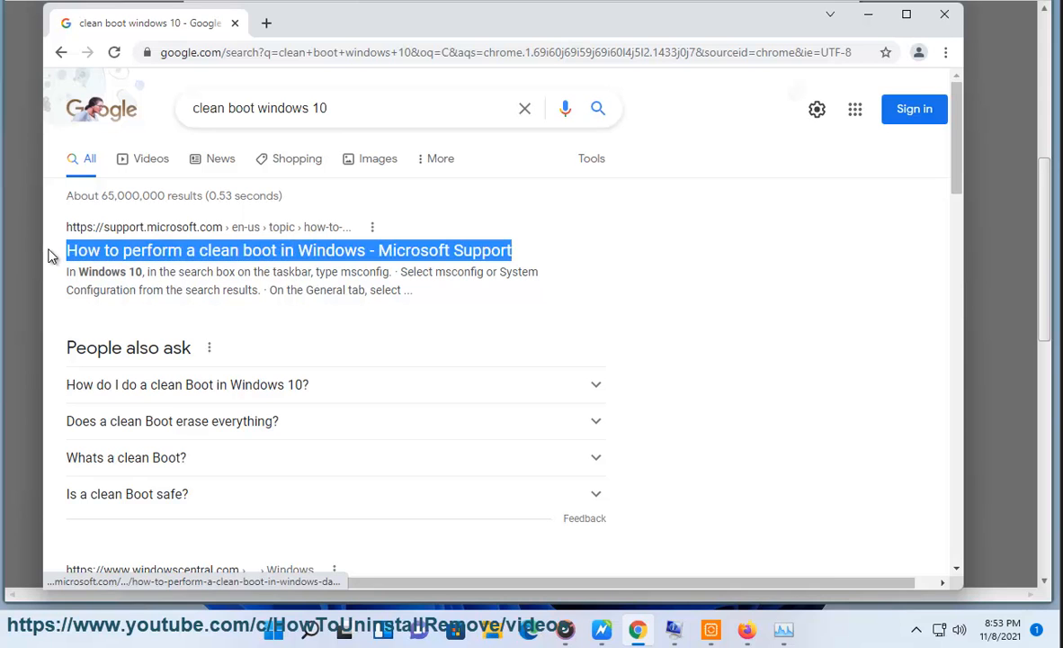
pyautogui.click(869, 15)
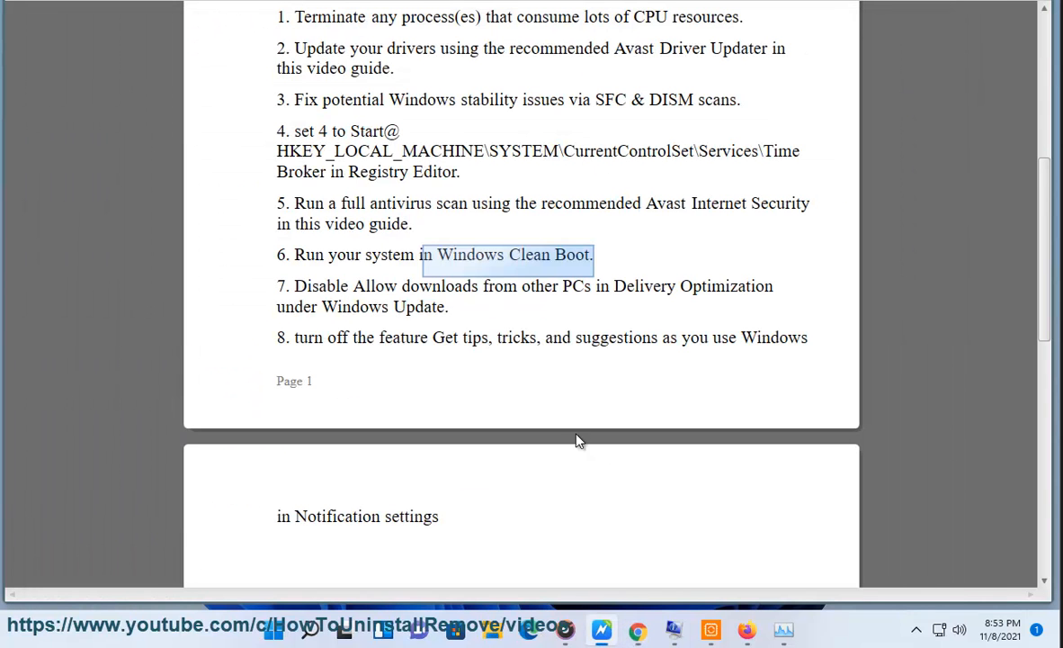
# Highlight item 7 of the guide and open the Delivery Optimization settings within Windows Update's advanced options
pyautogui.click(423, 306)
pyautogui.moveTo(341, 286); pyautogui.dragTo(662, 312)
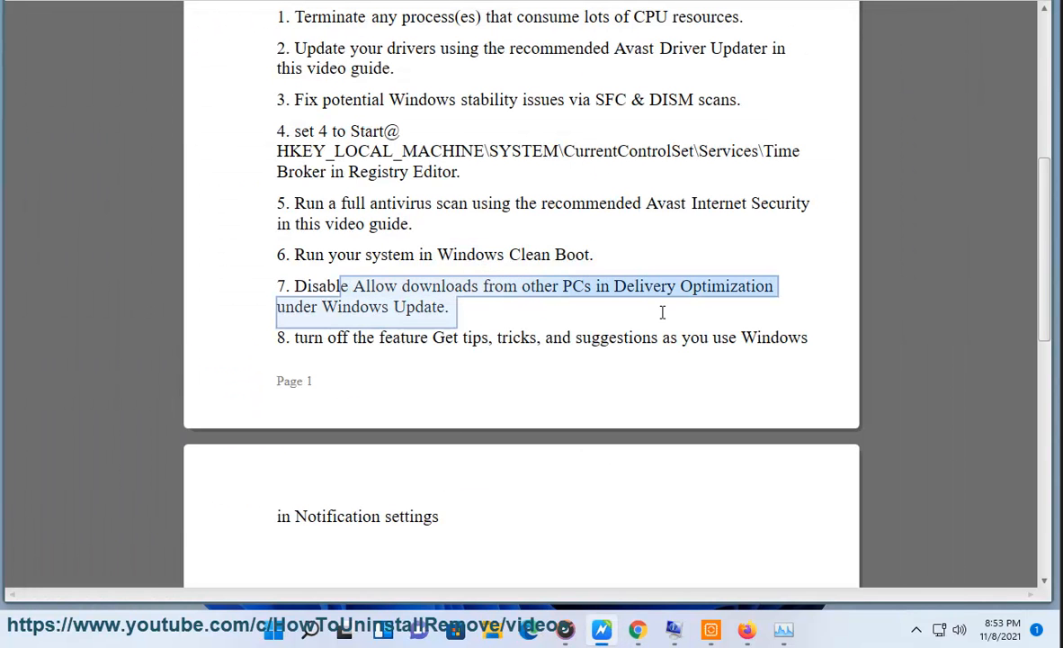
pyautogui.click(680, 304)
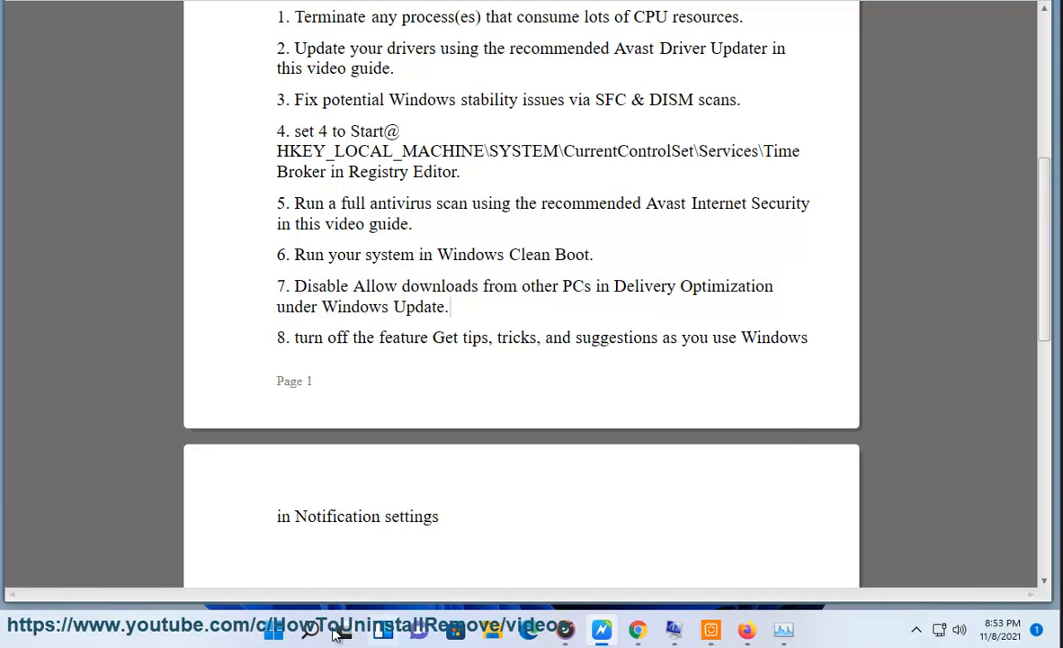
pyautogui.click(274, 629)
pyautogui.click(727, 161)
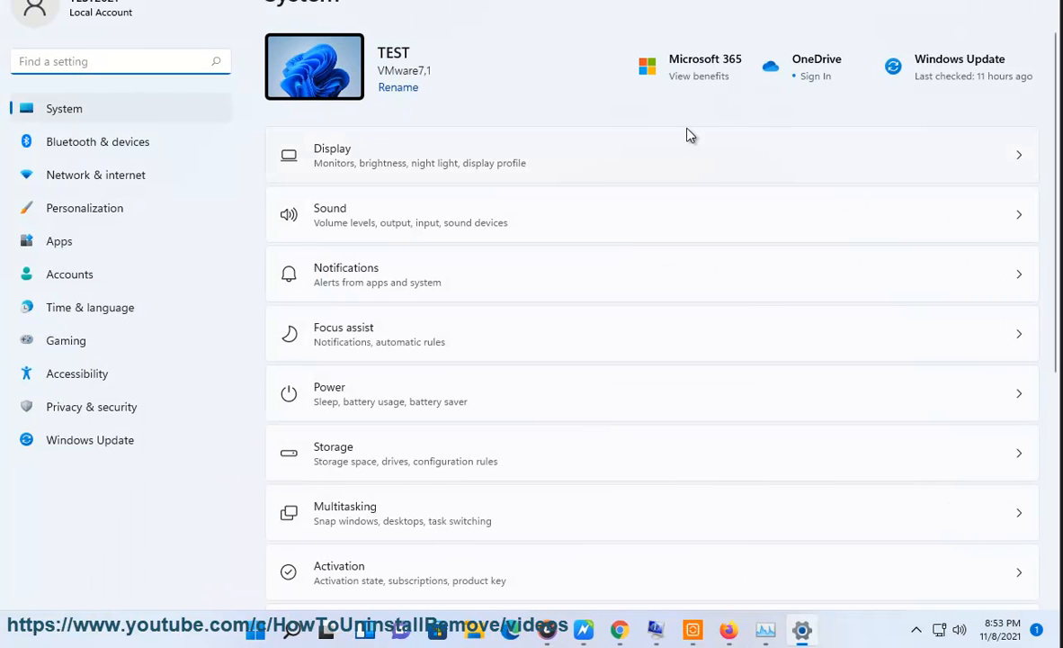
pyautogui.click(119, 441)
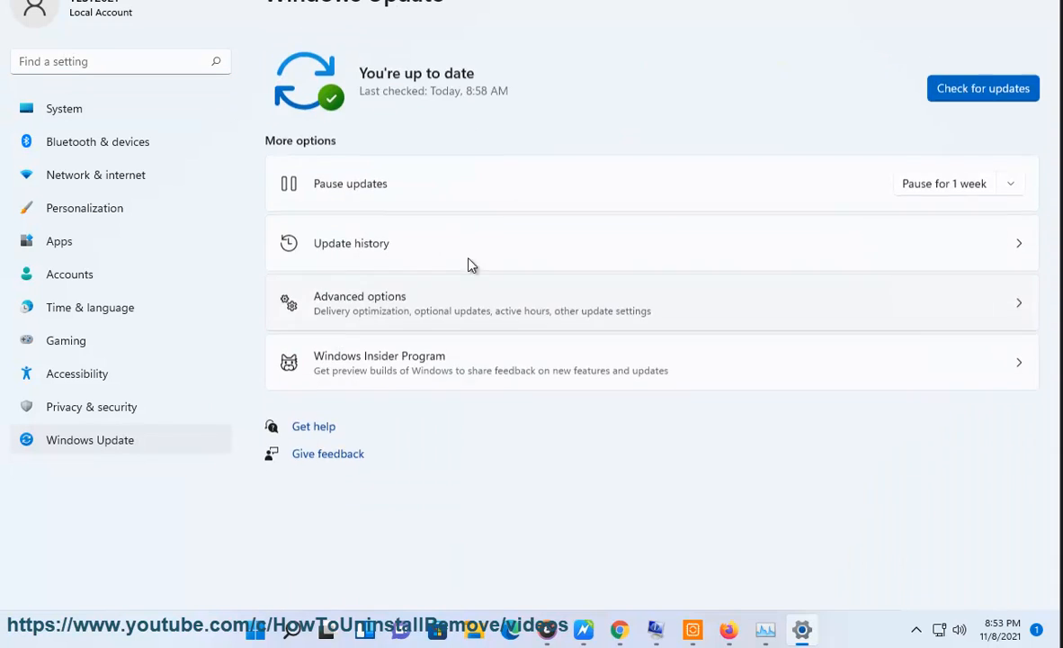
pyautogui.click(487, 304)
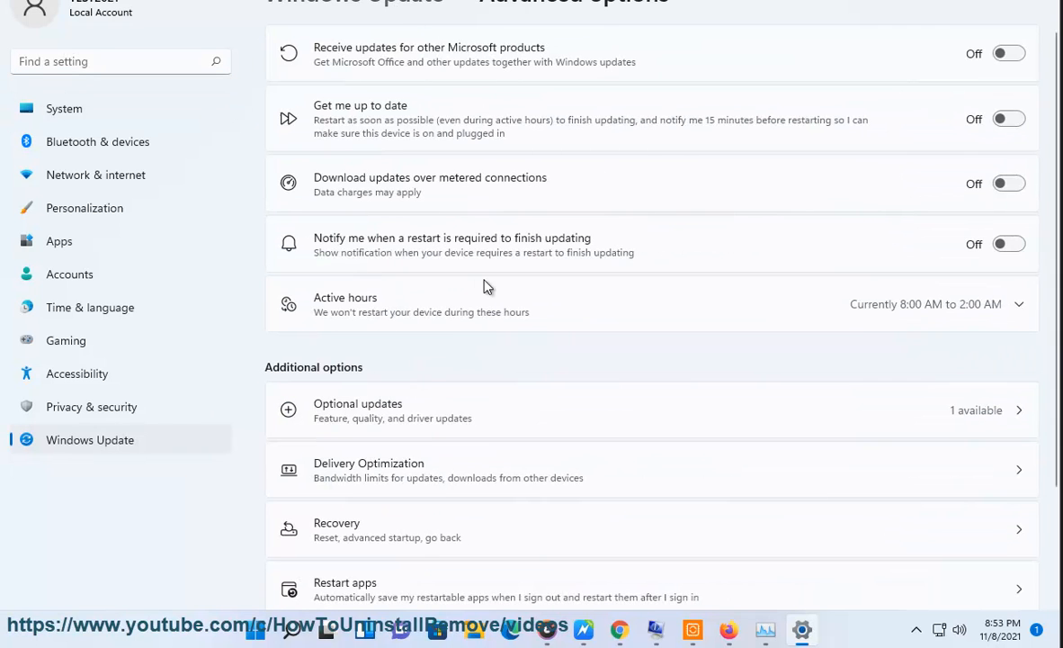
pyautogui.click(511, 478)
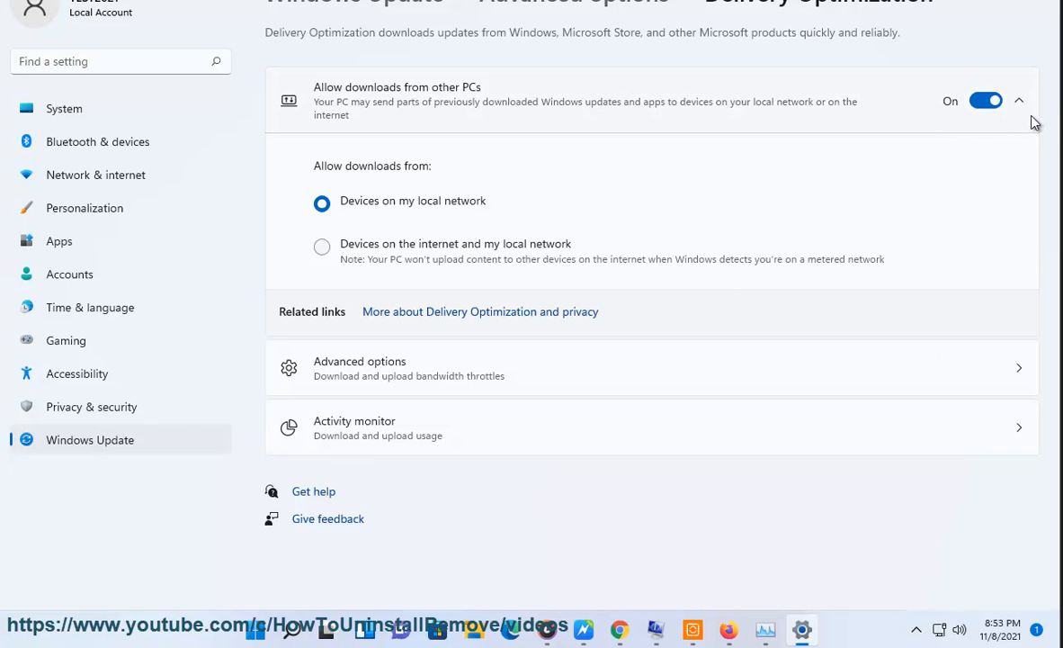
# Review the download and upload bandwidth limits in Delivery Optimization's advanced options, glancing back at the guide
pyautogui.click(698, 371)
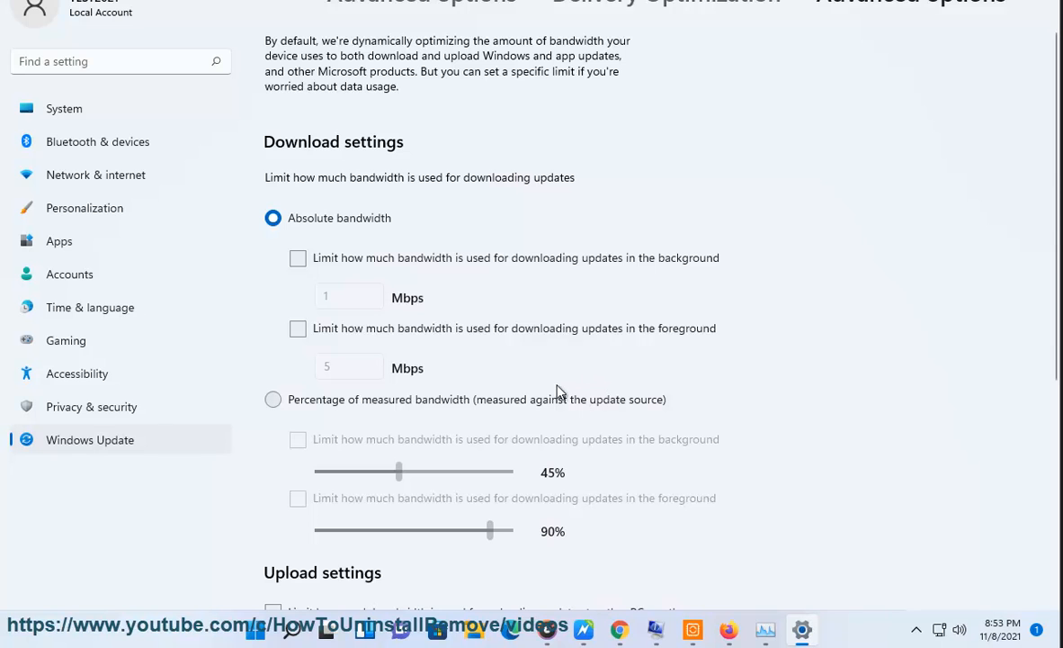
pyautogui.click(585, 631)
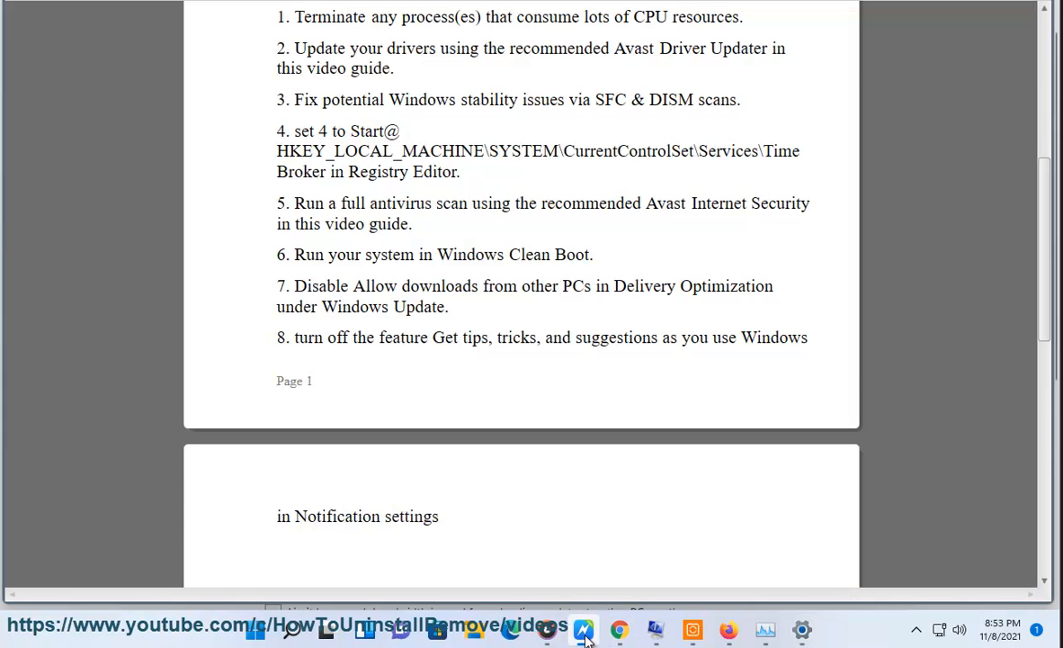
pyautogui.click(585, 631)
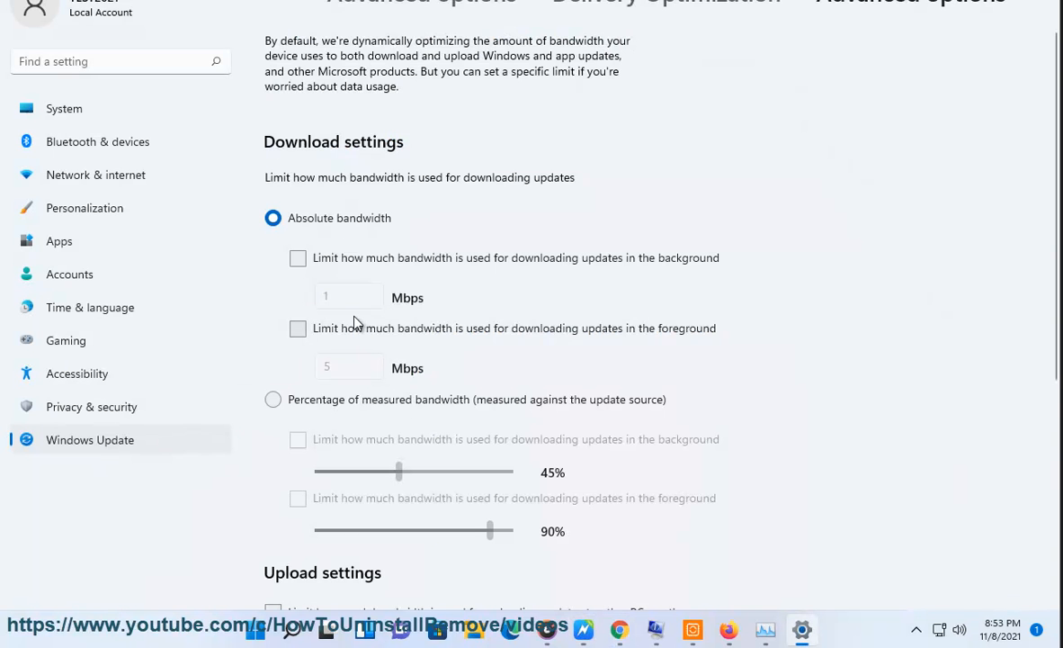
pyautogui.scroll(-5, 391, 435)
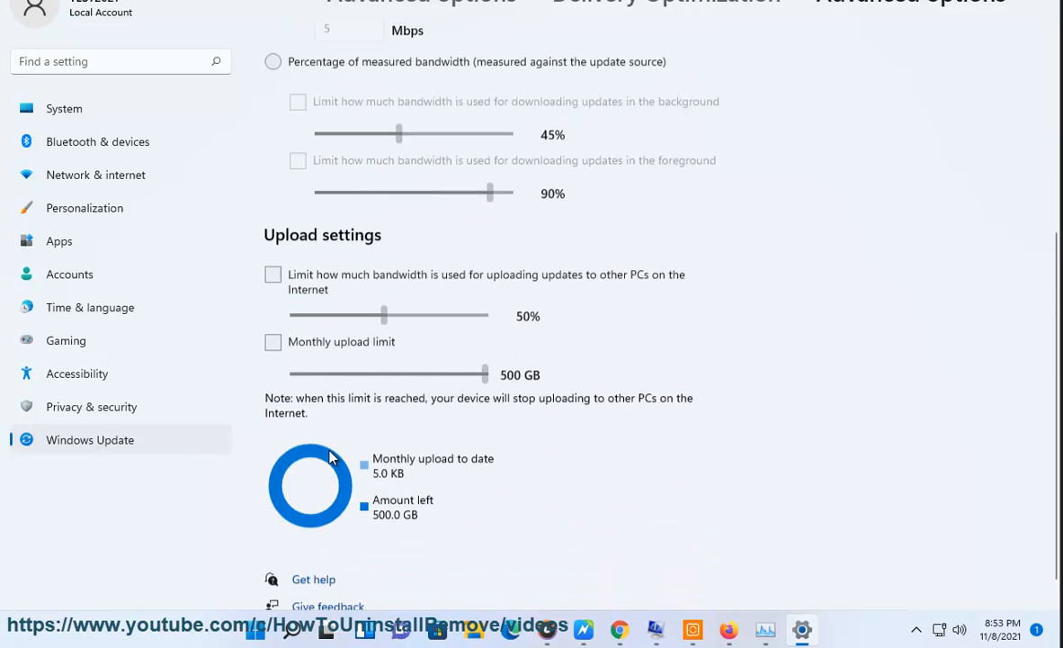
pyautogui.scroll(5, 518, 462)
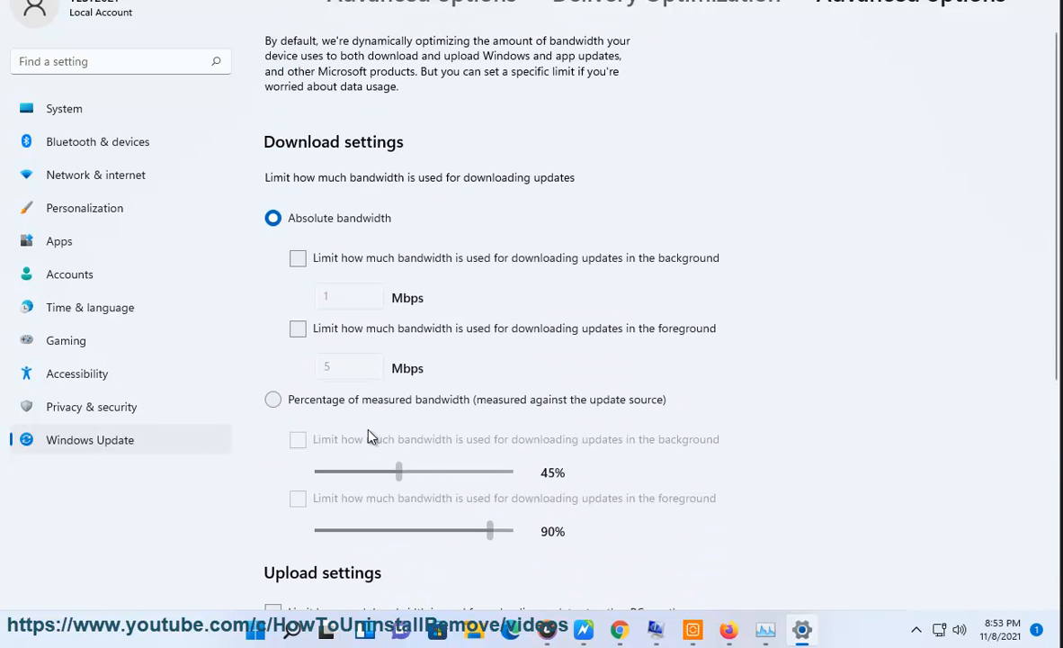
pyautogui.click(660, 3)
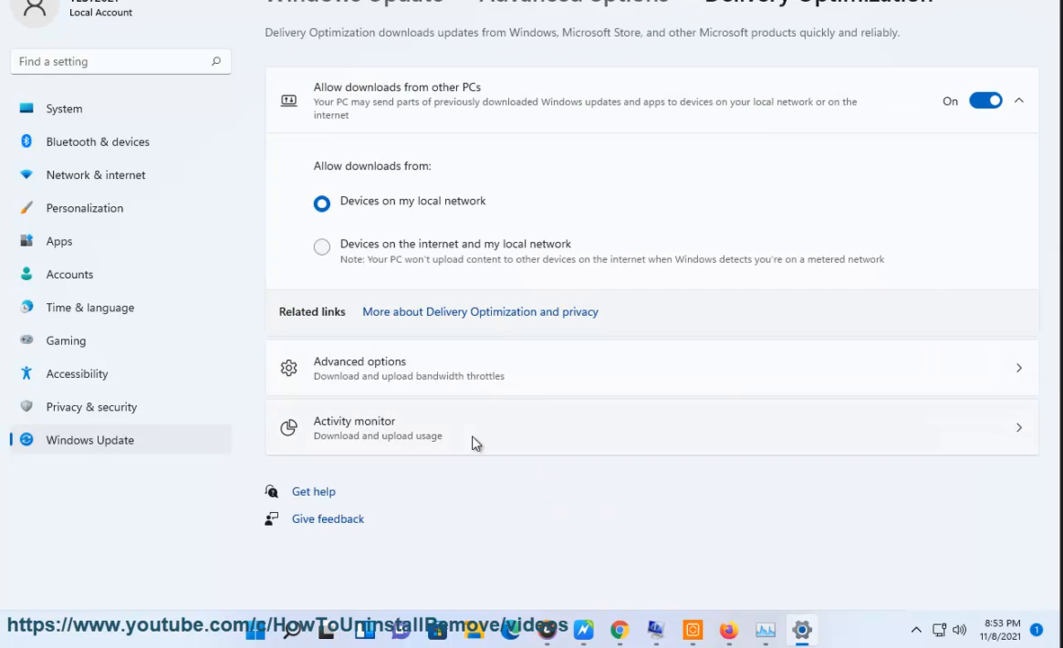
# Revisit Delivery Optimization's advanced options and examine the download and upload statistics in Activity monitor
pyautogui.click(516, 381)
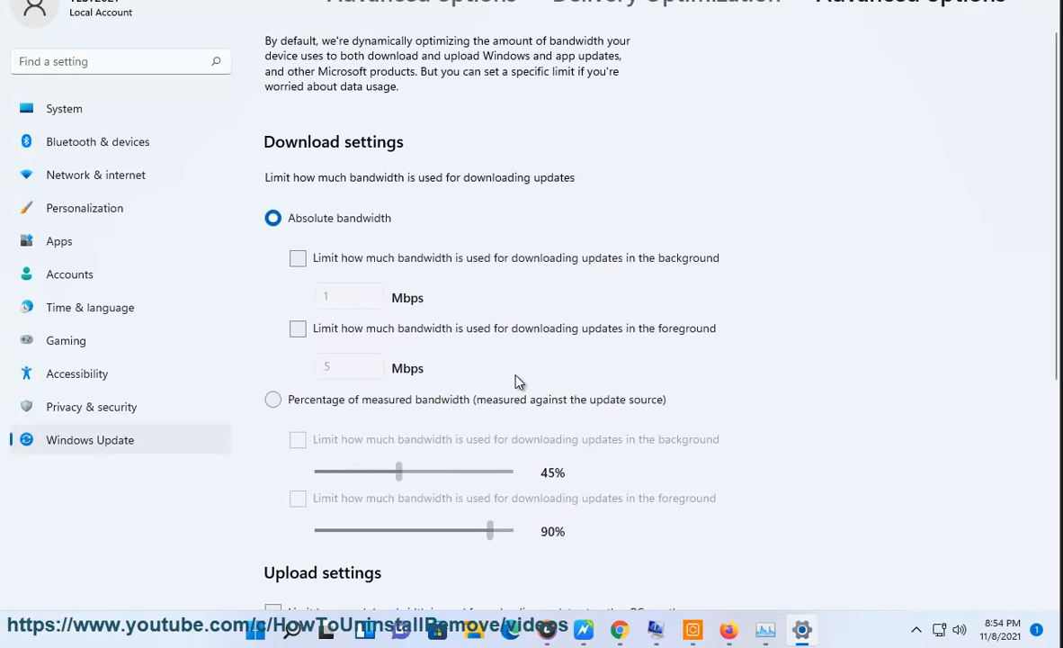
pyautogui.click(663, 3)
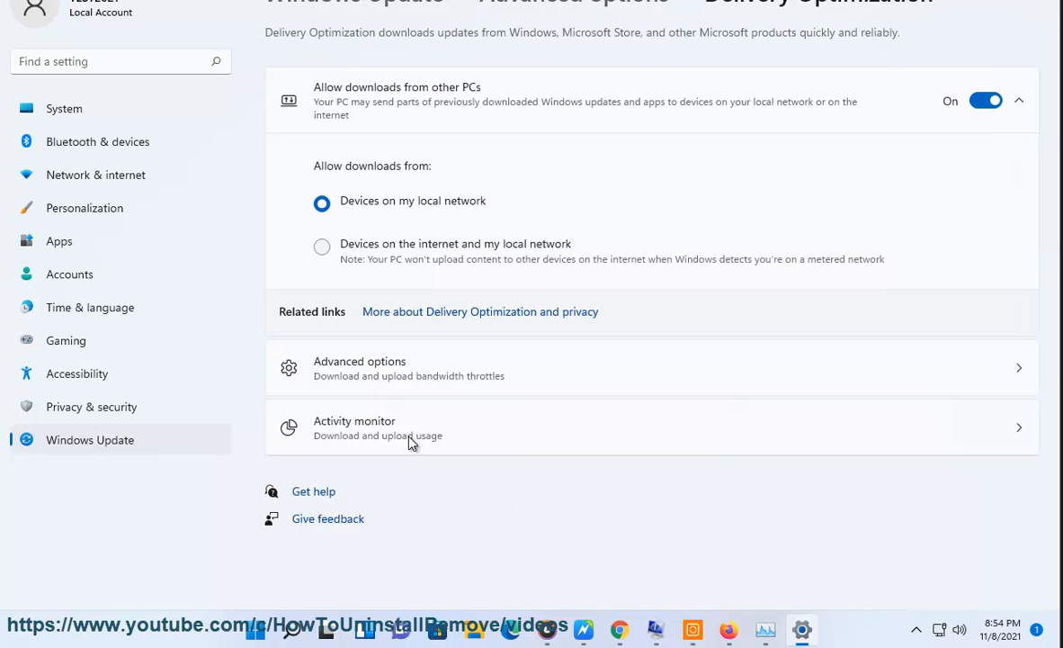
pyautogui.click(425, 438)
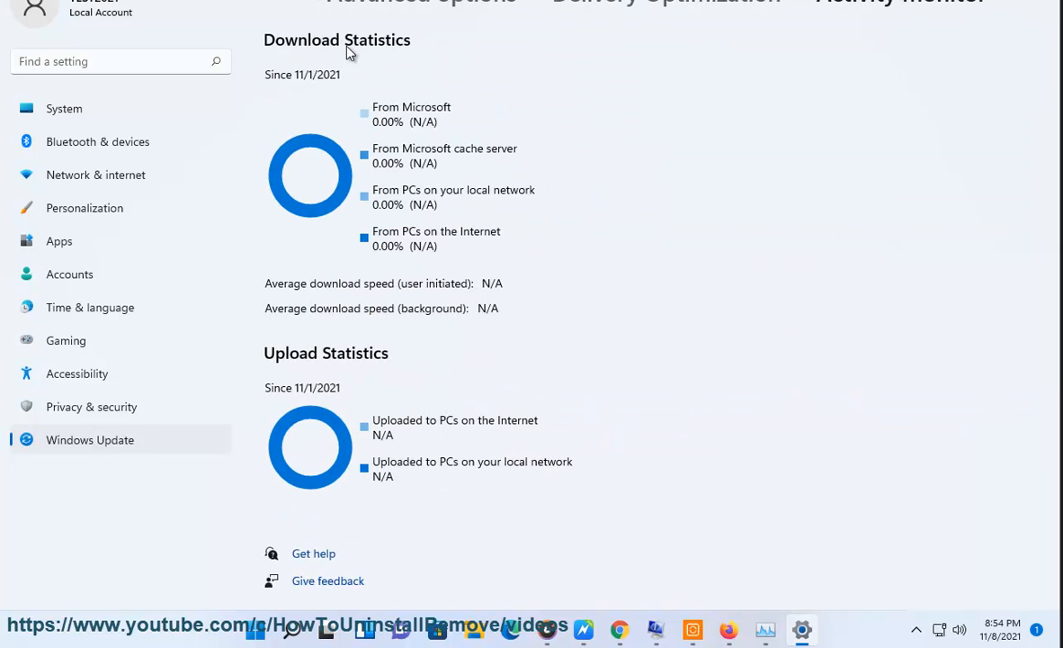
# Return to Delivery Optimization and switch off Allow downloads from other PCs
pyautogui.click(666, 3)
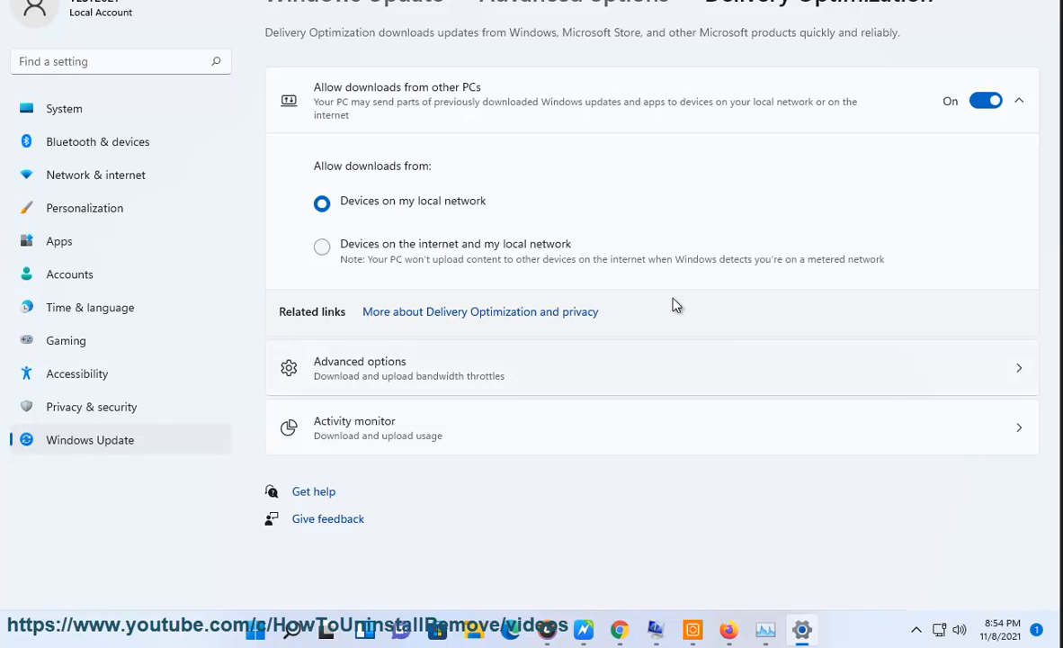
pyautogui.click(990, 102)
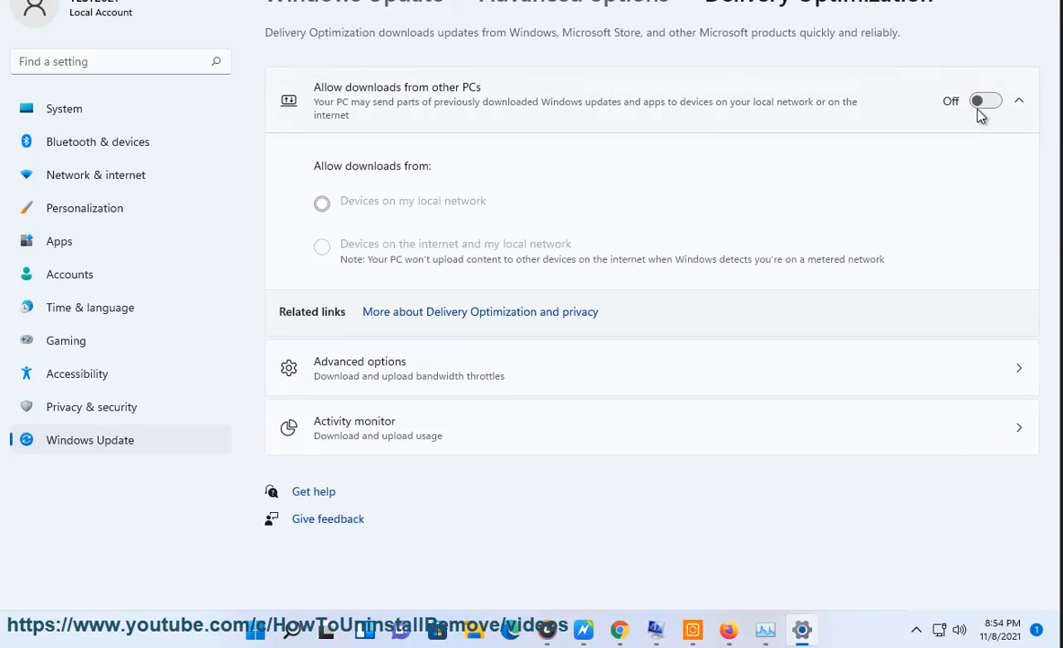
pyautogui.click(983, 102)
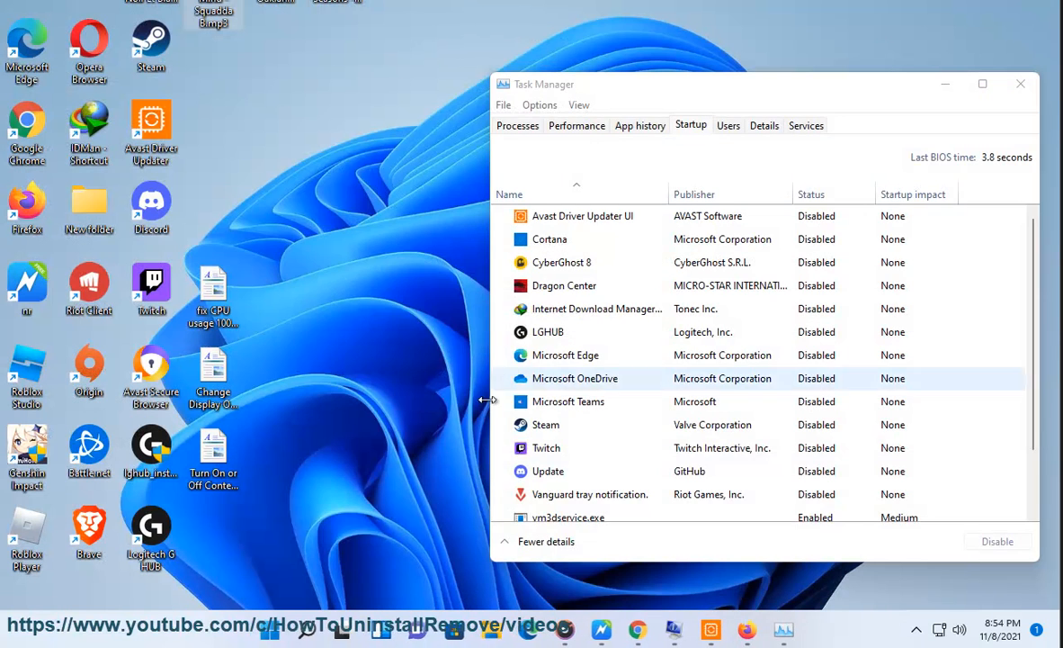
# Close Task Manager and highlight item 8 of the guide about turning off tips, tricks and suggestions in Notification settings
pyautogui.hotkey('alt', 'F4')
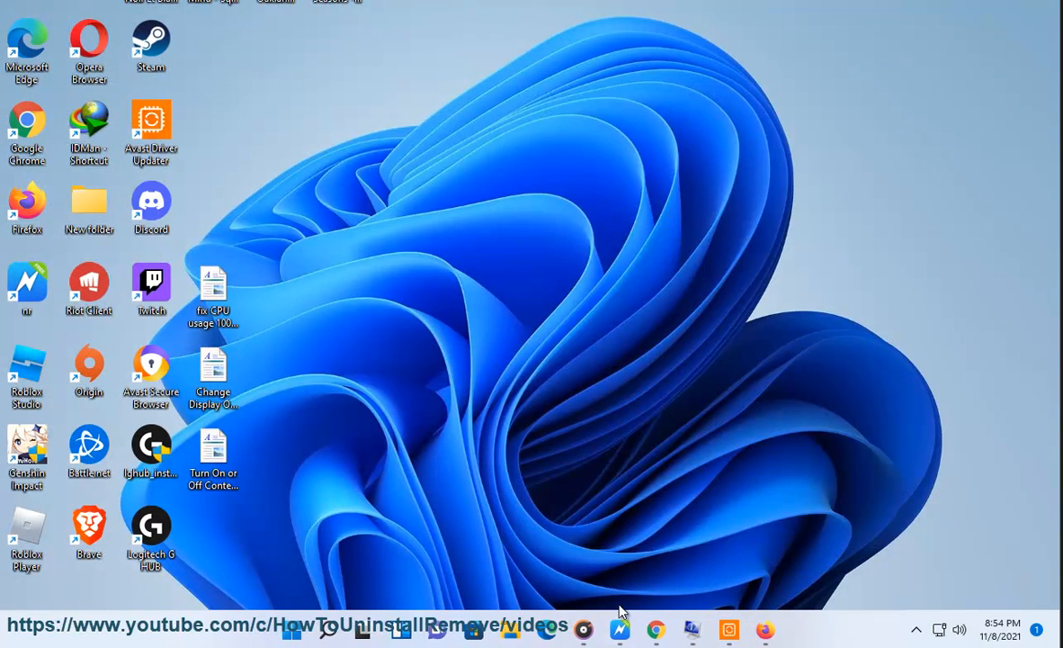
pyautogui.click(618, 627)
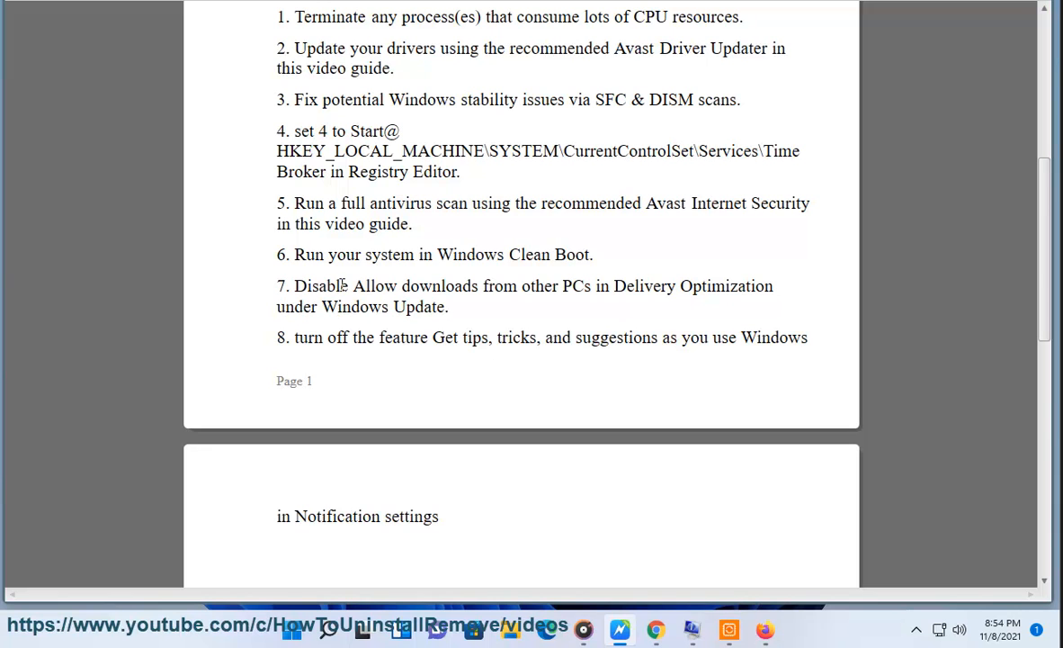
pyautogui.moveTo(341, 337); pyautogui.dragTo(635, 338)
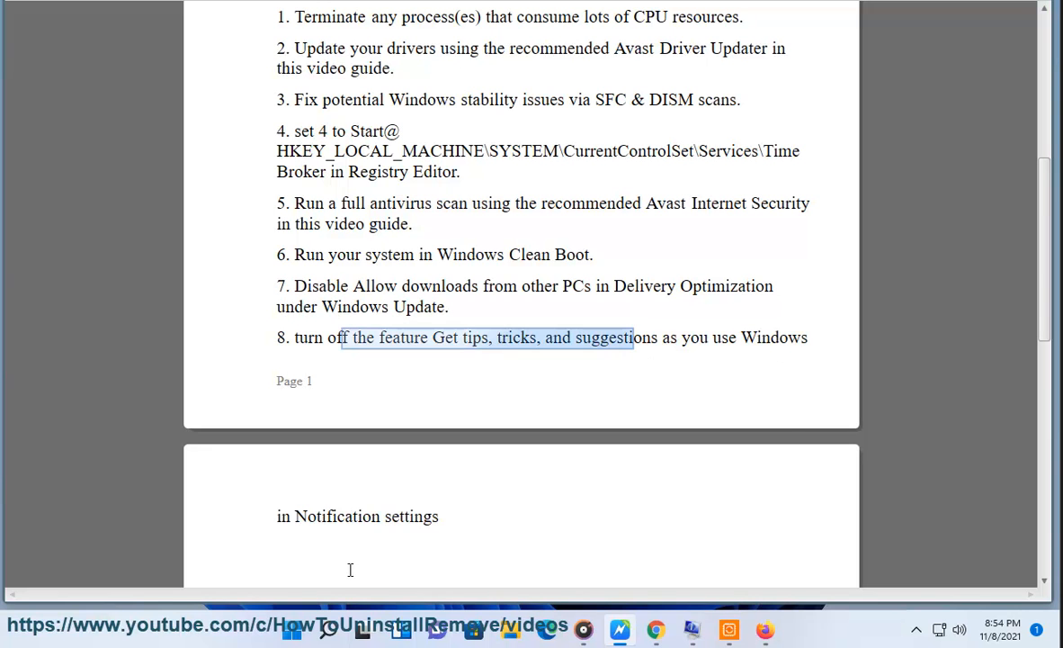
pyautogui.doubleClick(345, 517)
# Open Windows Settings, search for "NOTI" and go to the Notifications & actions settings
pyautogui.click(289, 632)
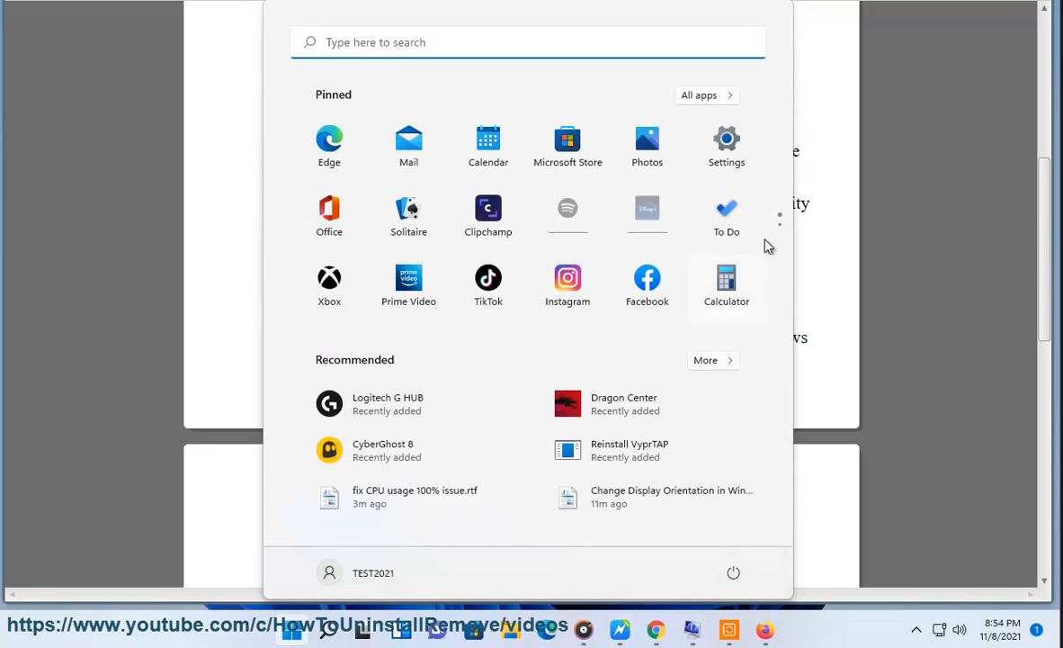
pyautogui.click(734, 155)
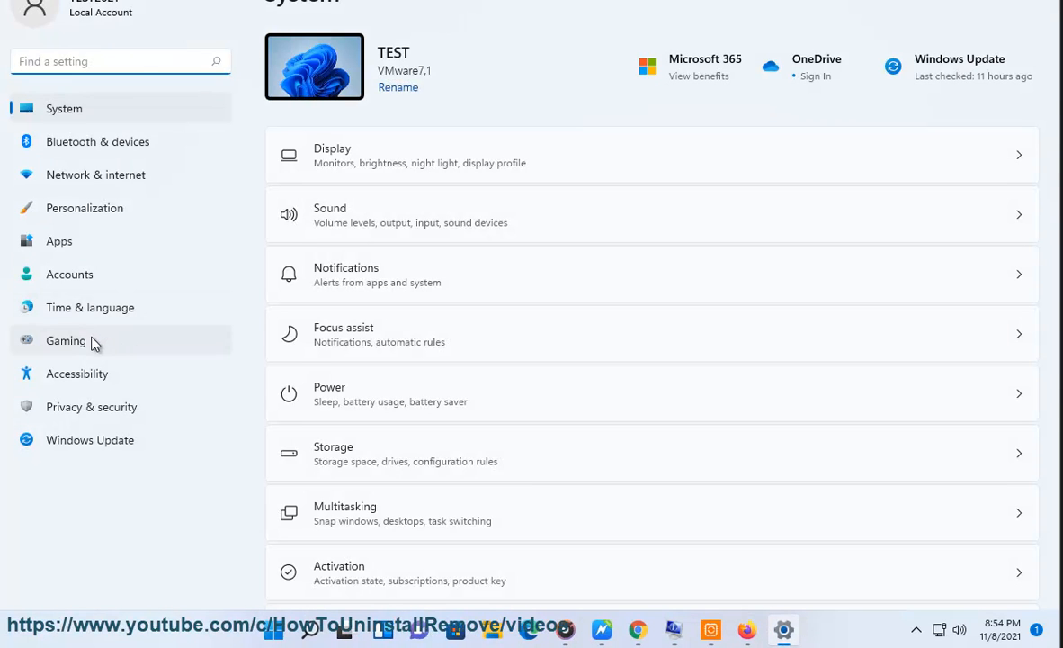
pyautogui.write('NOTI')
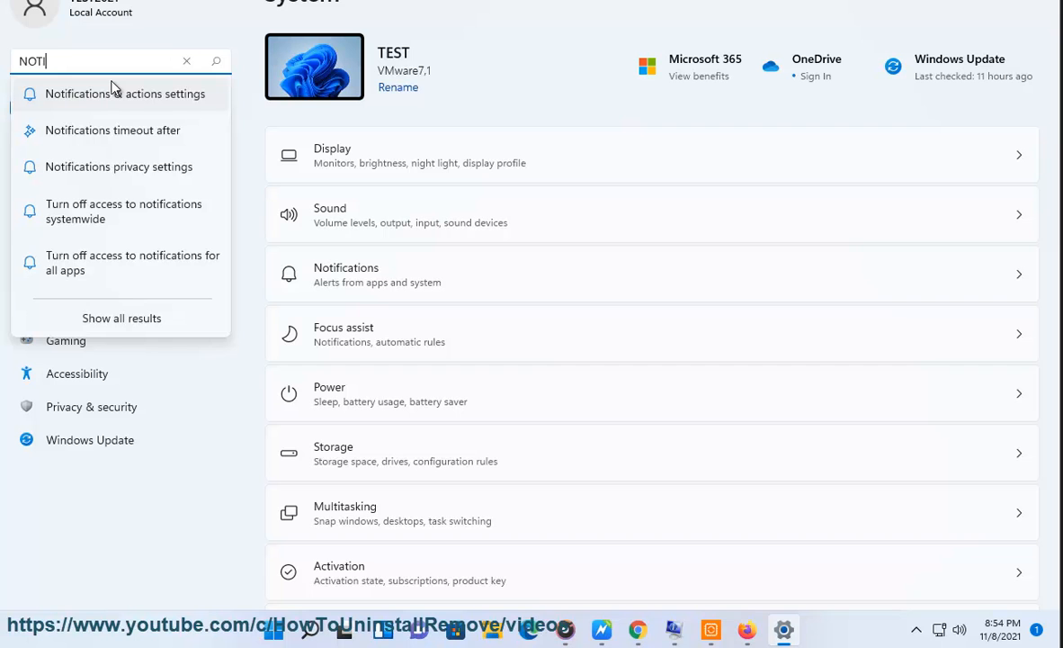
pyautogui.click(133, 105)
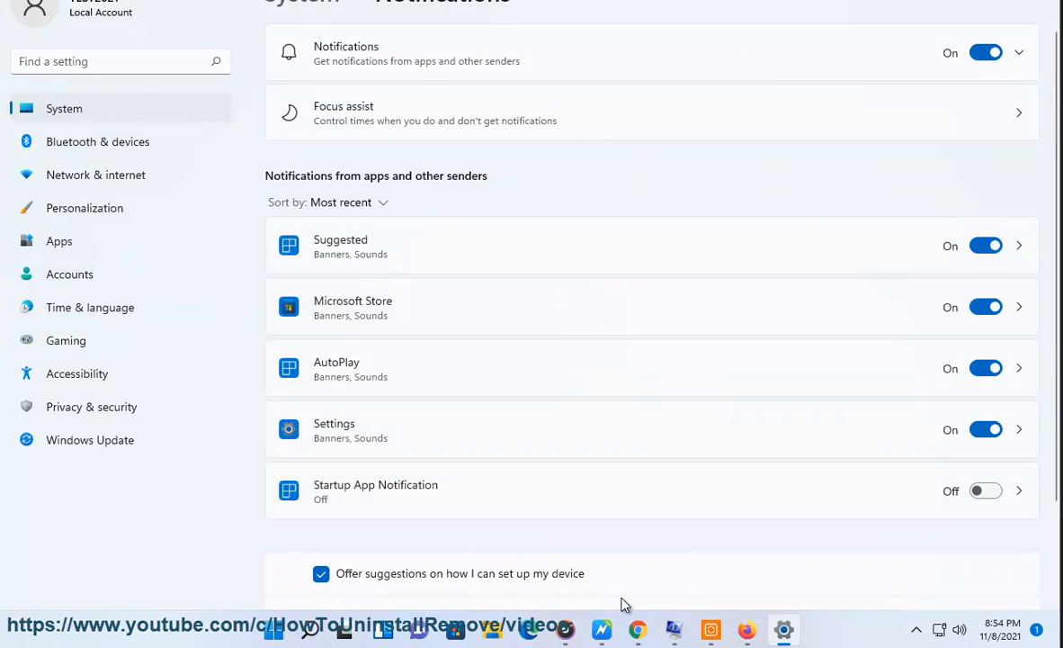
# Recheck the feature named in item 8 of the guide and locate Get tips and suggestions when I use Windows in the Notifications settings
pyautogui.click(602, 630)
pyautogui.moveTo(433, 337); pyautogui.dragTo(646, 341)
pyautogui.click(783, 629)
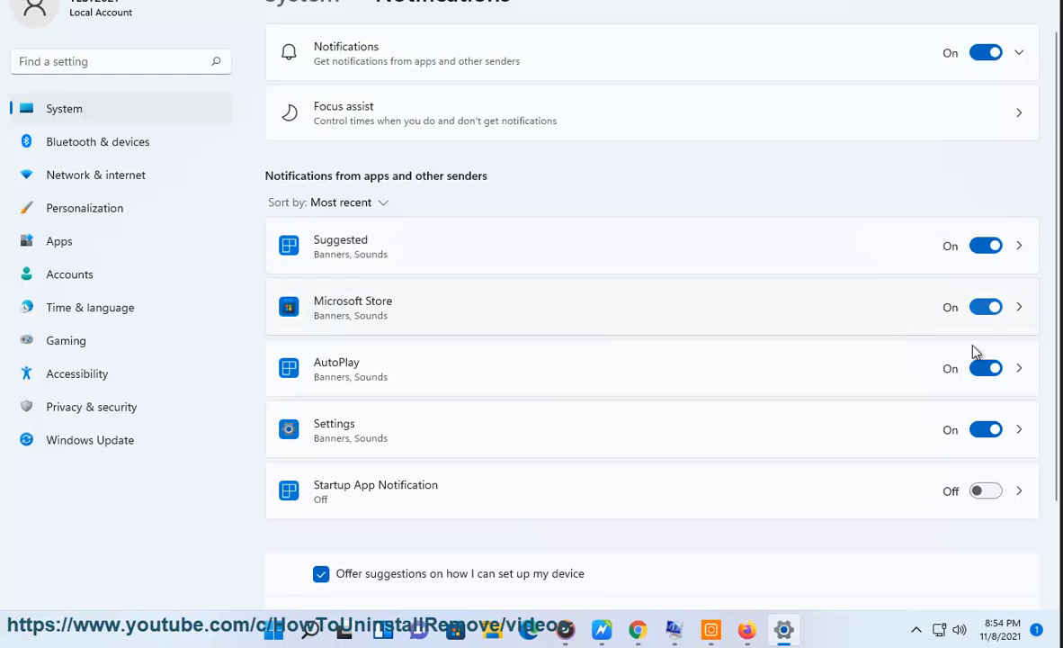
pyautogui.scroll(-2, 961, 456)
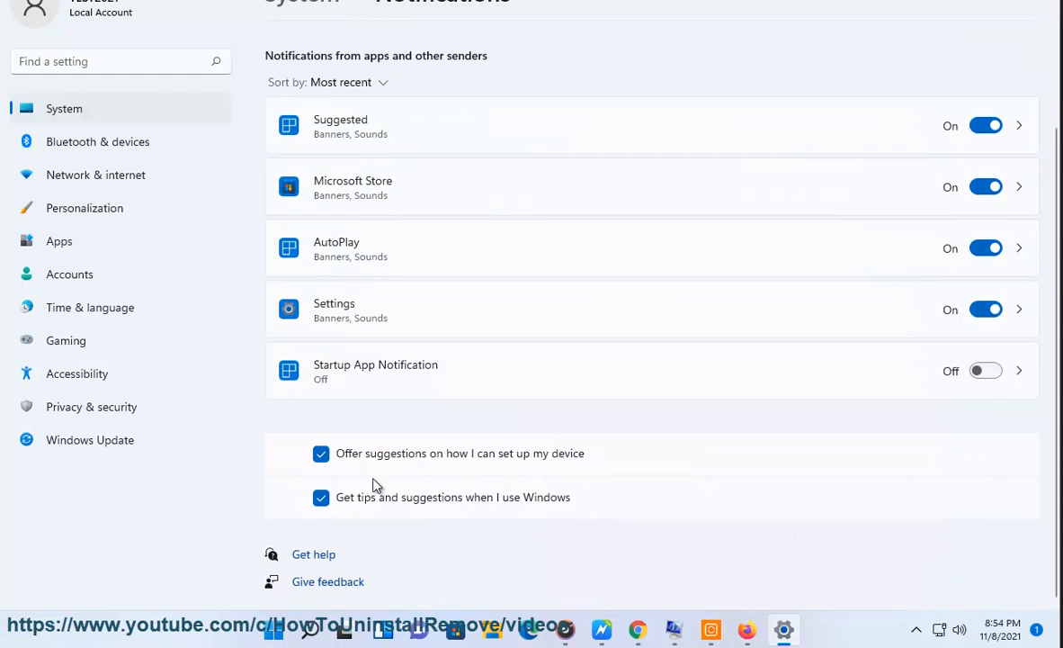